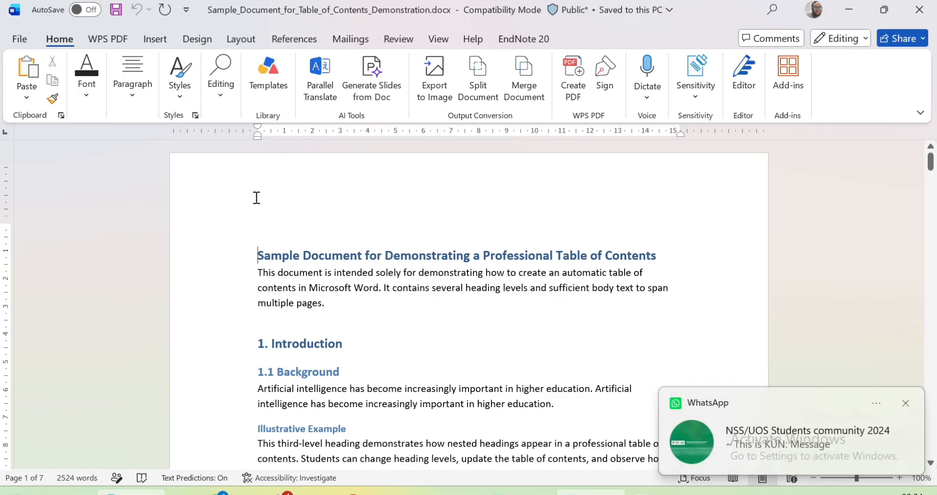
Dismiss the pop-up notification and look over the headings at the start of the document
{"action": "left_click", "coordinate": [906, 404]}
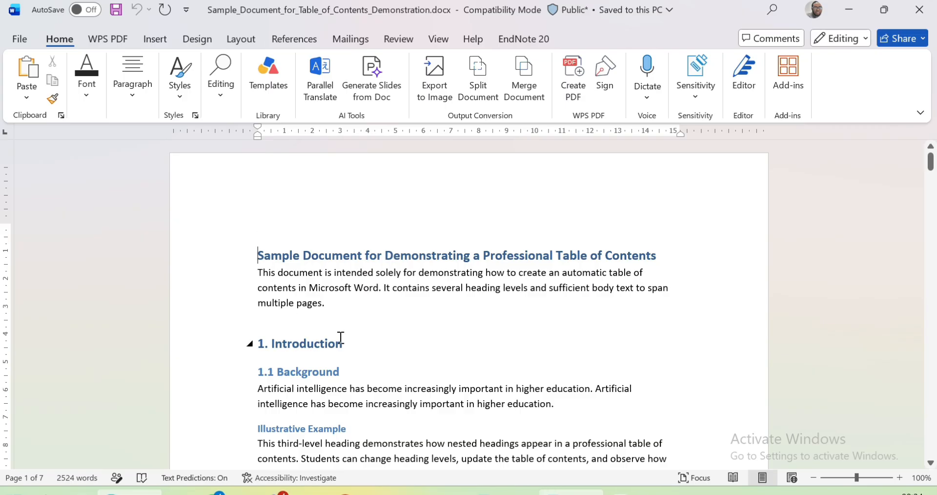
{"action": "scroll", "coordinate": [342, 387], "scroll_direction": "down", "scroll_amount": 1}
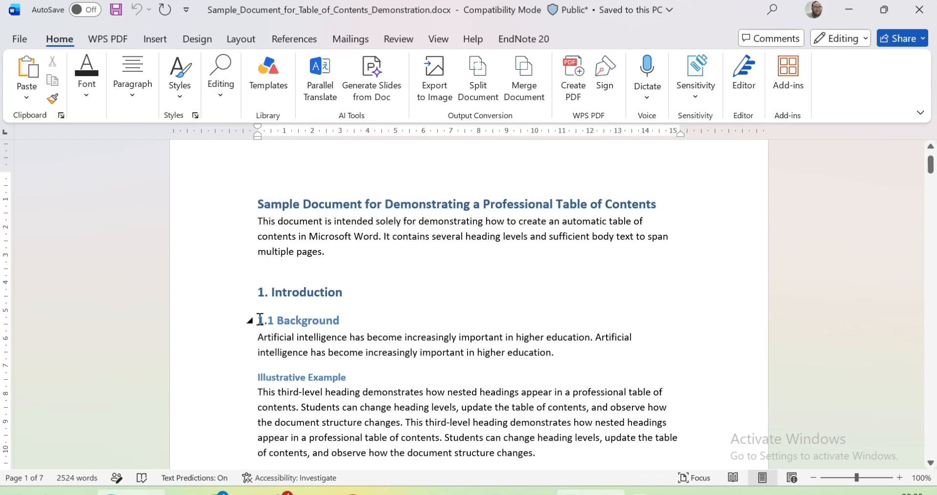
{"action": "scroll", "coordinate": [377, 363], "scroll_direction": "down", "scroll_amount": 2}
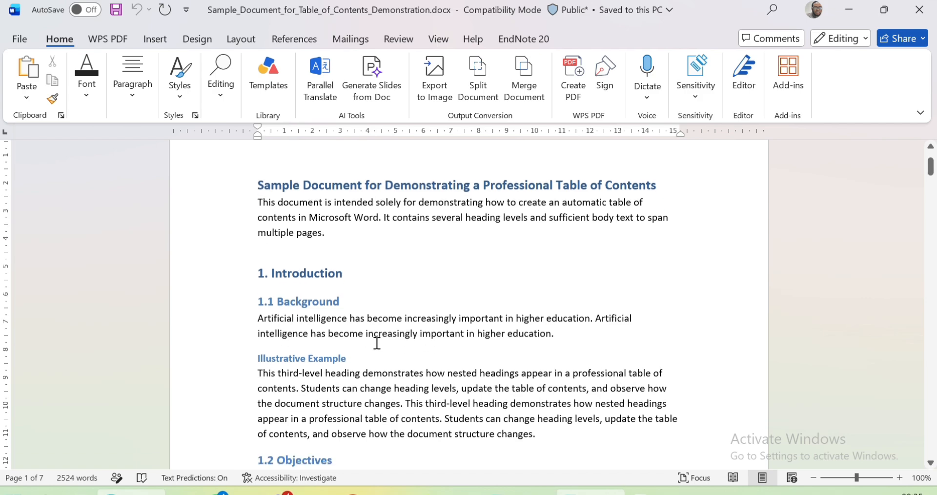
{"action": "scroll", "coordinate": [377, 343], "scroll_direction": "up", "scroll_amount": 3}
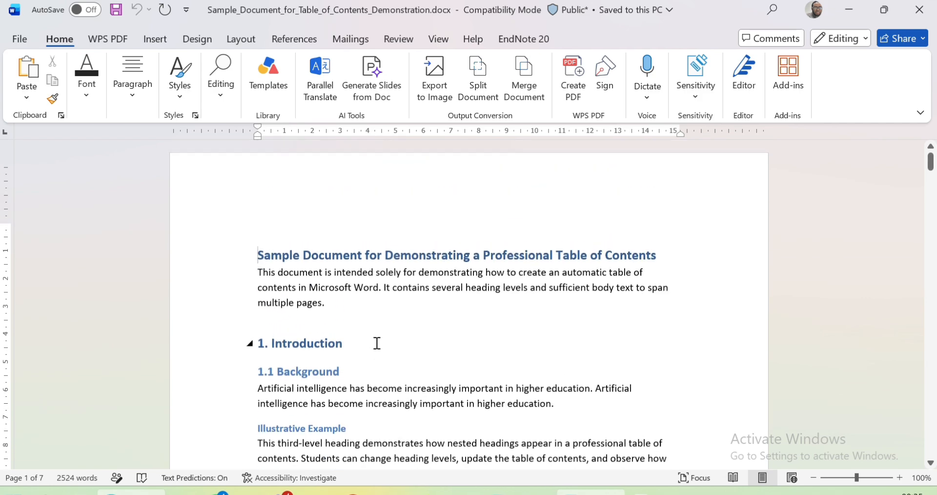
Apply the Heading 1 style to the "1. Introduction" heading
{"action": "left_click", "coordinate": [354, 349]}
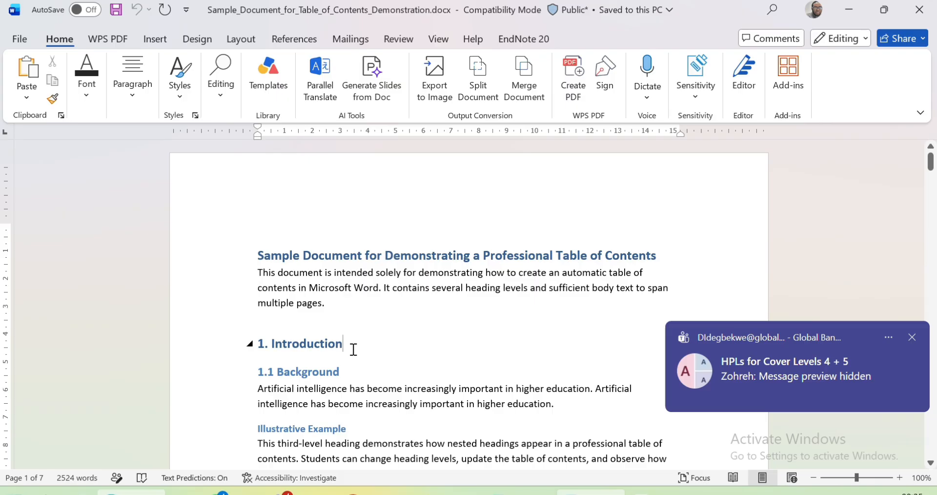
{"action": "left_click_drag", "start_coordinate": [353, 349], "coordinate": [247, 347]}
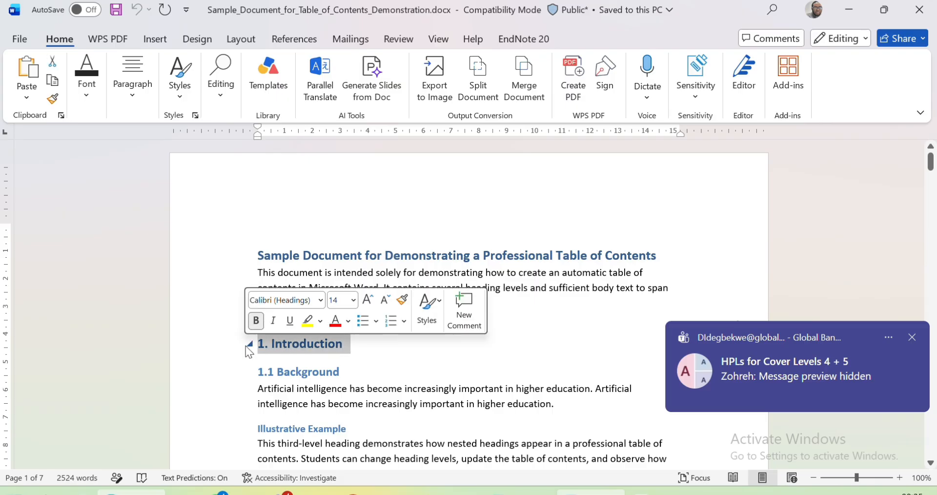
{"action": "left_click", "coordinate": [177, 93]}
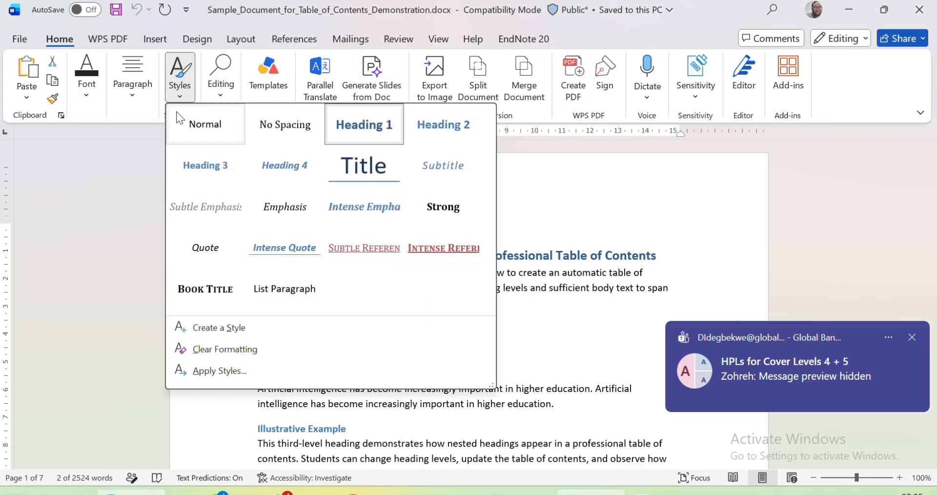
{"action": "left_click", "coordinate": [357, 134]}
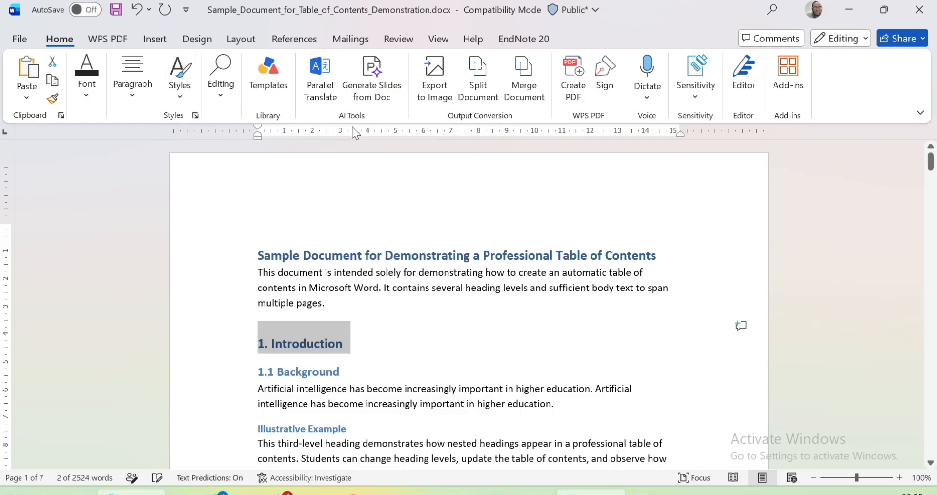
Apply the Heading 2 style to the "1.1 Background" heading
{"action": "left_click", "coordinate": [344, 370]}
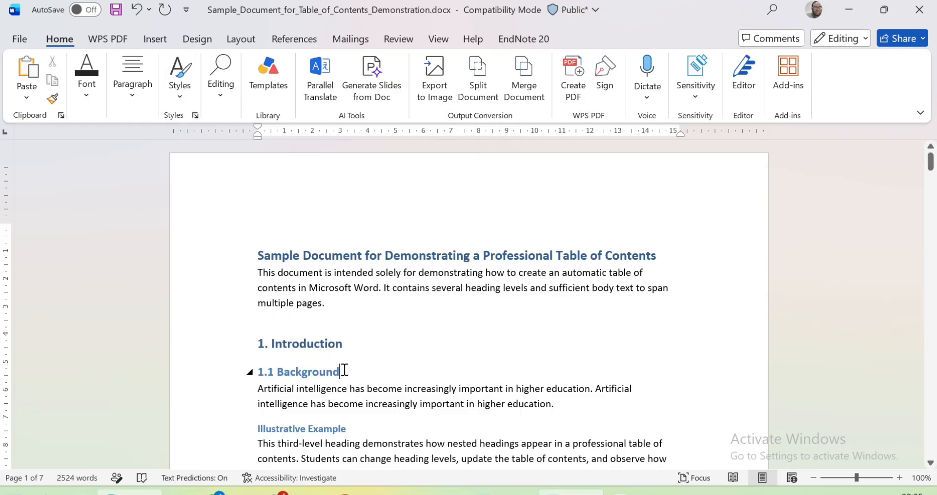
{"action": "left_click_drag", "start_coordinate": [343, 371], "coordinate": [256, 377]}
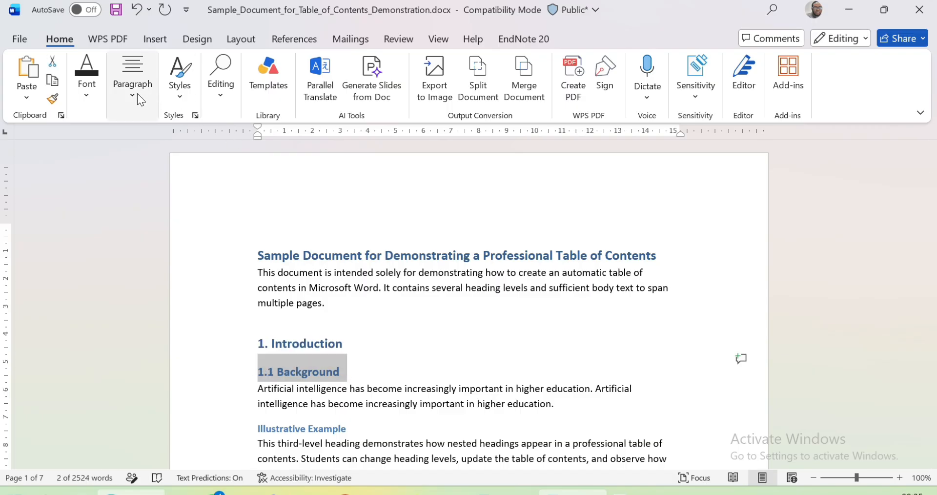
{"action": "left_click", "coordinate": [180, 103]}
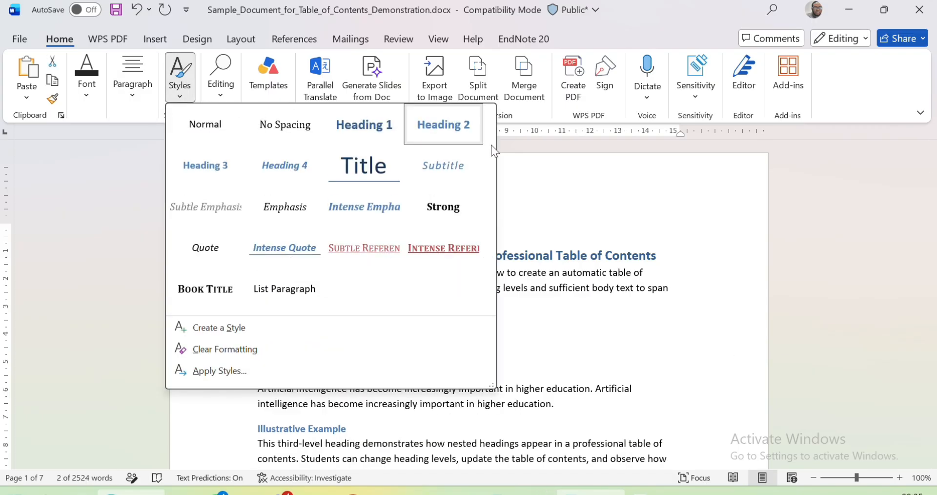
{"action": "left_click", "coordinate": [435, 133]}
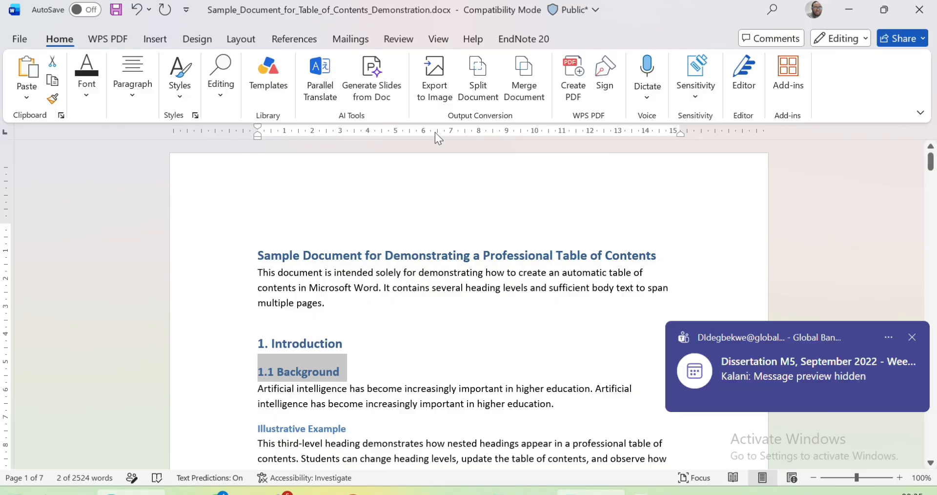
Apply the Subtitle style to the "Illustrative Example" heading under 1.1 Background
{"action": "left_click", "coordinate": [373, 433]}
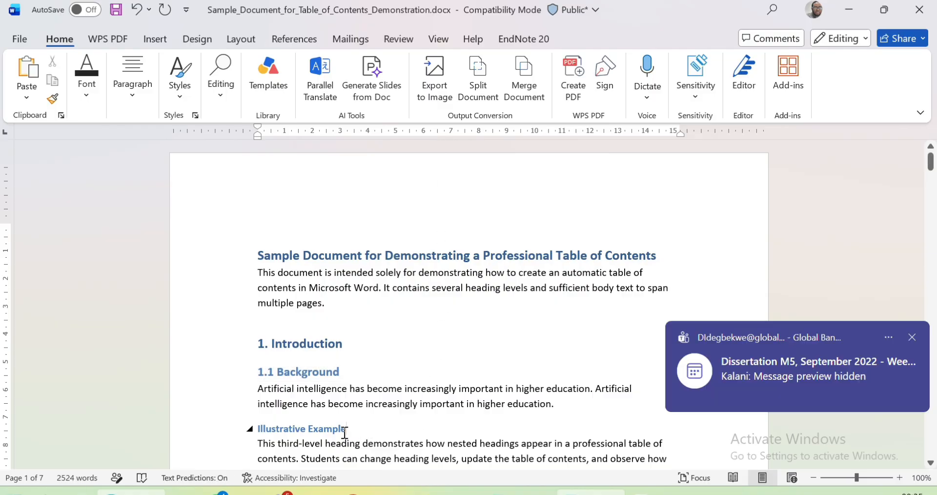
{"action": "left_click_drag", "start_coordinate": [344, 433], "coordinate": [258, 434]}
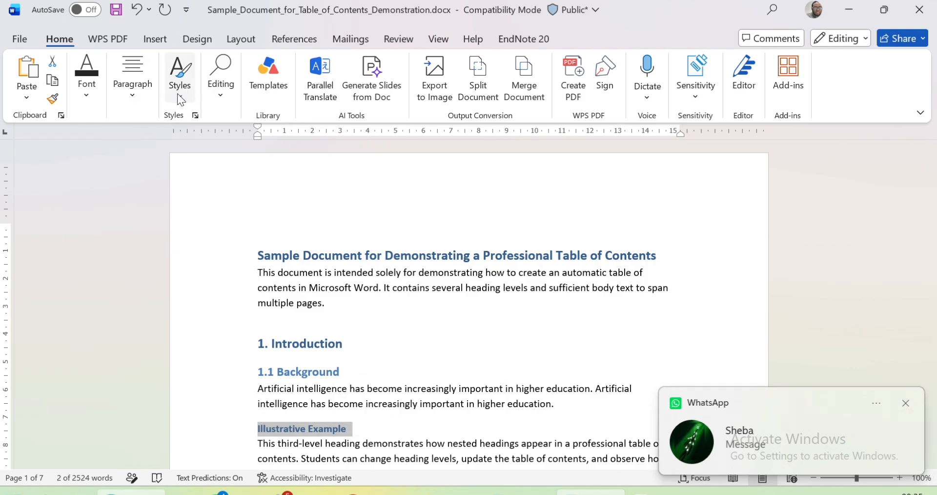
{"action": "left_click", "coordinate": [194, 97]}
{"action": "left_click", "coordinate": [453, 163]}
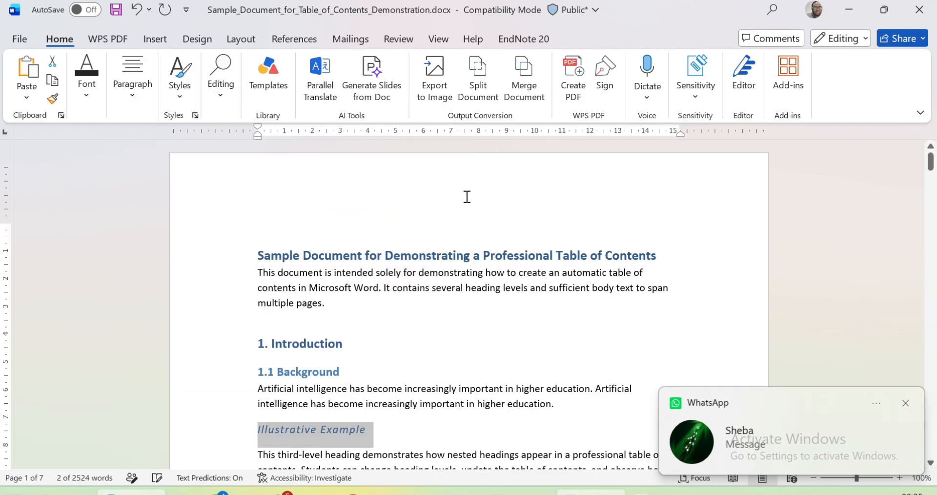
{"action": "left_click", "coordinate": [445, 430]}
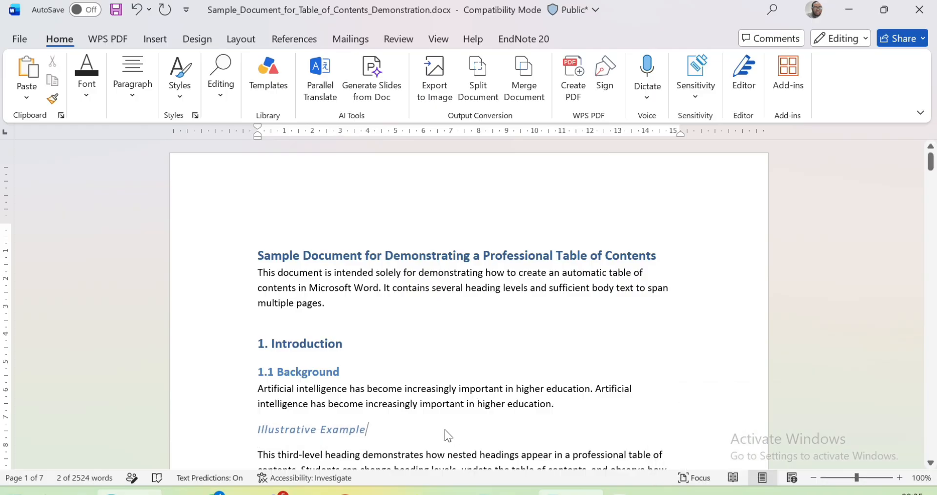
Apply the Heading 2 style to the "1.2 Objectives" heading
{"action": "scroll", "coordinate": [444, 429], "scroll_direction": "down", "scroll_amount": 5}
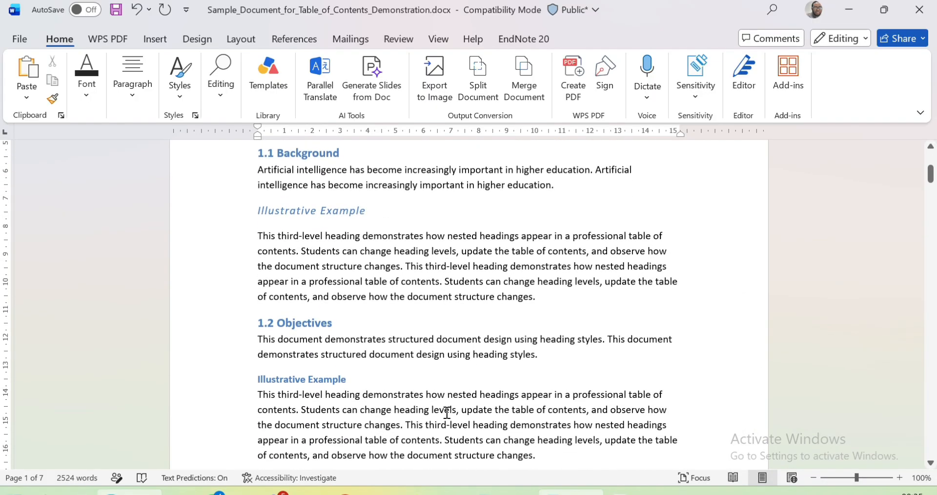
{"action": "left_click_drag", "start_coordinate": [333, 322], "coordinate": [250, 326]}
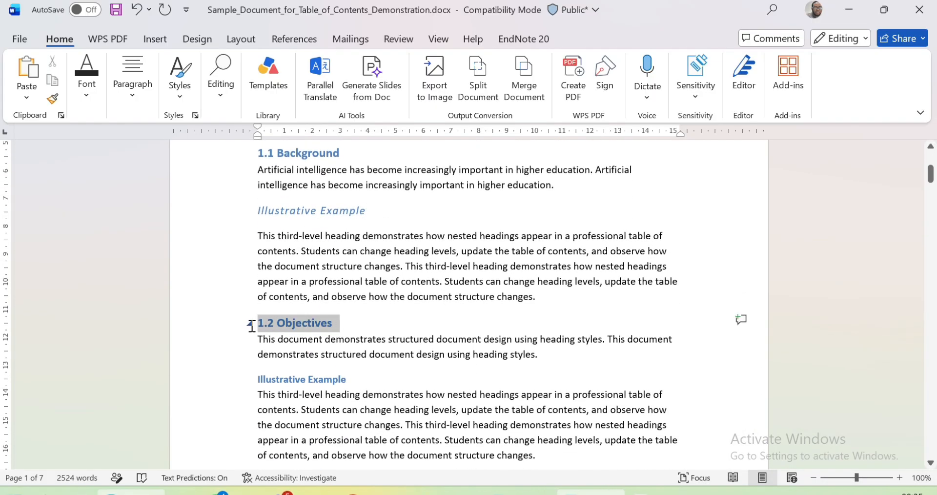
{"action": "left_click", "coordinate": [171, 99]}
{"action": "left_click", "coordinate": [427, 138]}
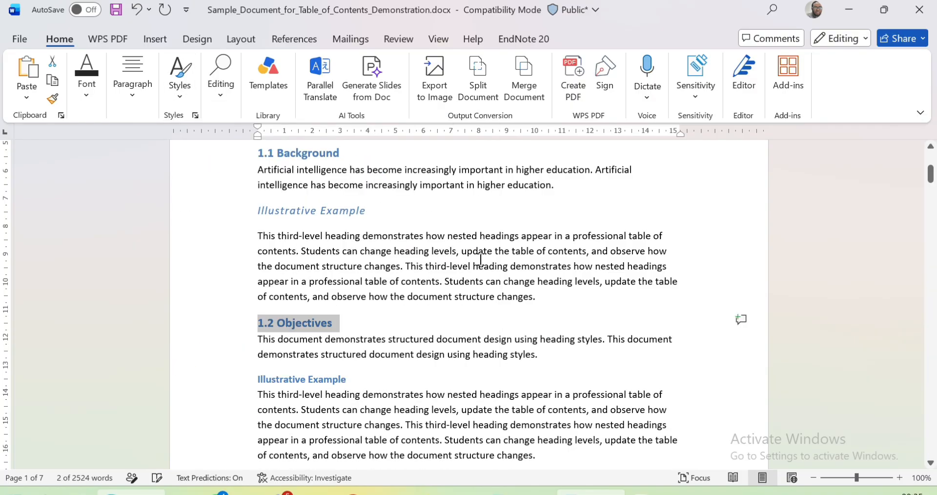
Apply the Subtitle style to the "Illustrative Example" heading under 1.2 Objectives
{"action": "scroll", "coordinate": [501, 418], "scroll_direction": "down", "scroll_amount": 3}
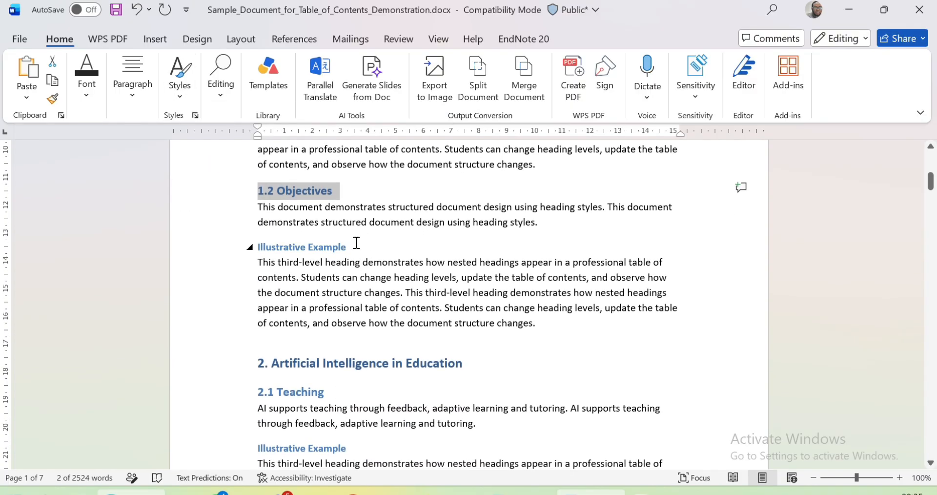
{"action": "left_click_drag", "start_coordinate": [347, 247], "coordinate": [254, 250]}
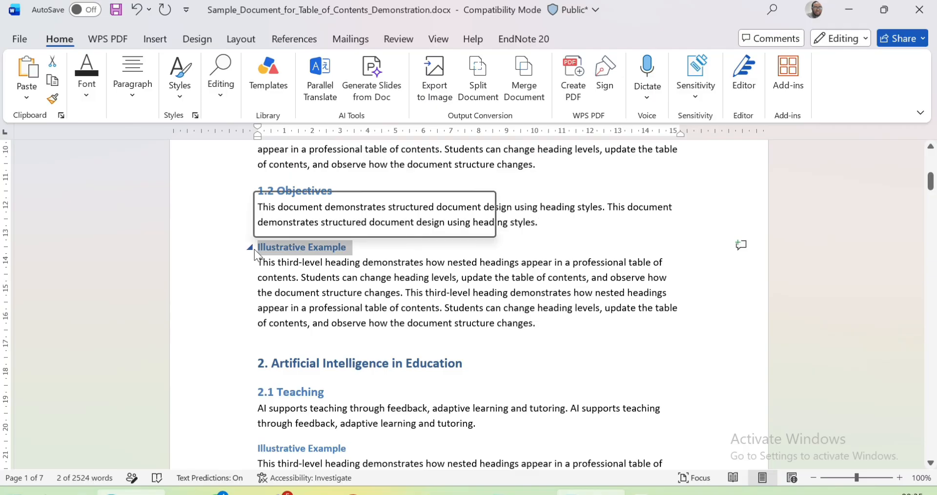
{"action": "left_click", "coordinate": [180, 98]}
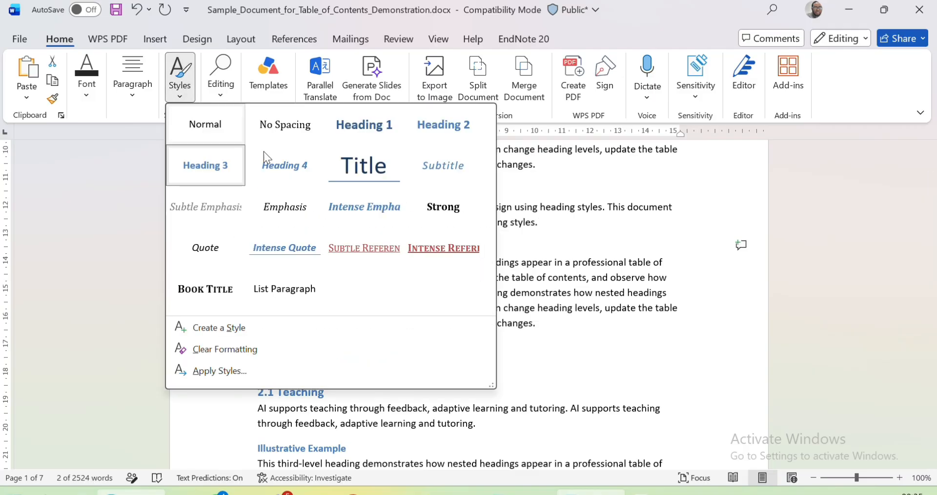
{"action": "left_click", "coordinate": [450, 177]}
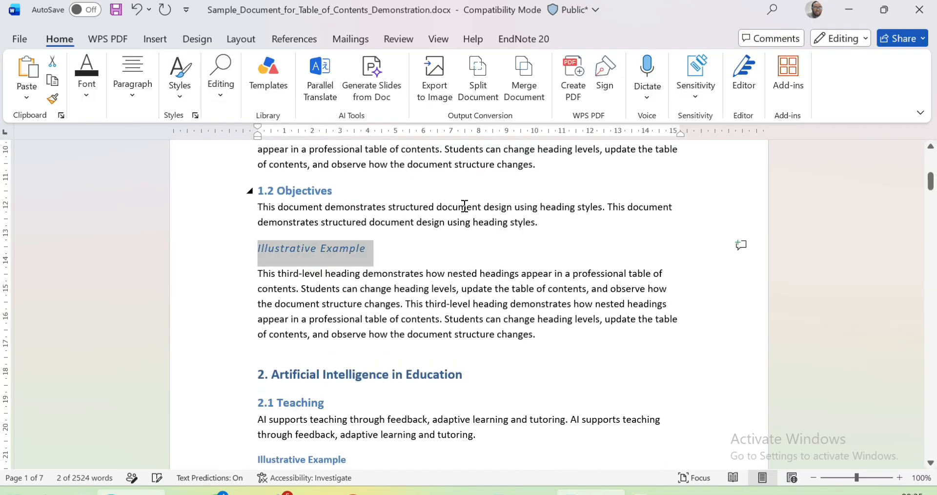
Try Heading 2 on the "2. Artificial Intelligence in Education" heading, and set it to the Heading 1 style instead
{"action": "scroll", "coordinate": [484, 345], "scroll_direction": "down", "scroll_amount": 2}
{"action": "left_click", "coordinate": [479, 340]}
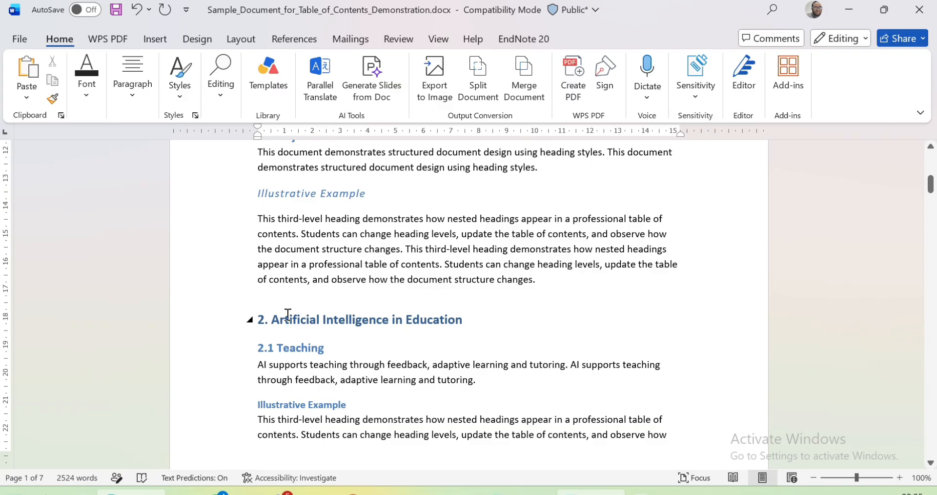
{"action": "left_click_drag", "start_coordinate": [453, 320], "coordinate": [257, 323]}
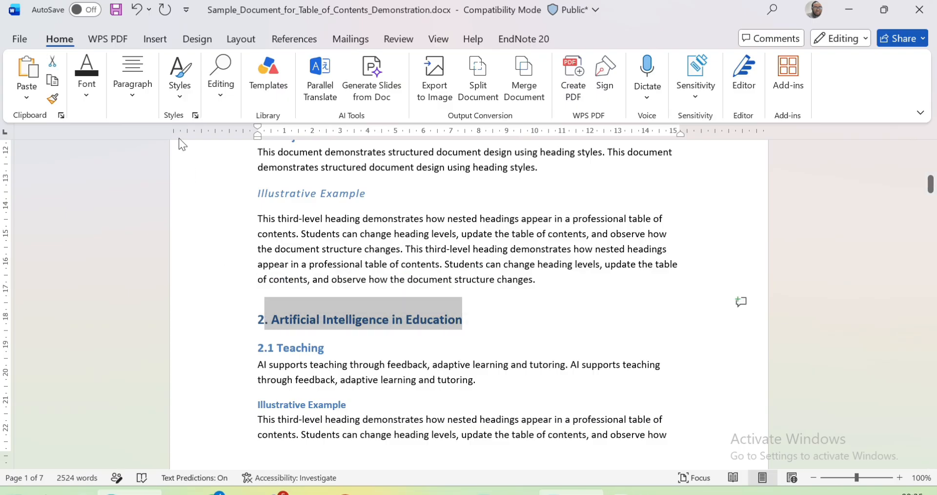
{"action": "left_click", "coordinate": [180, 97]}
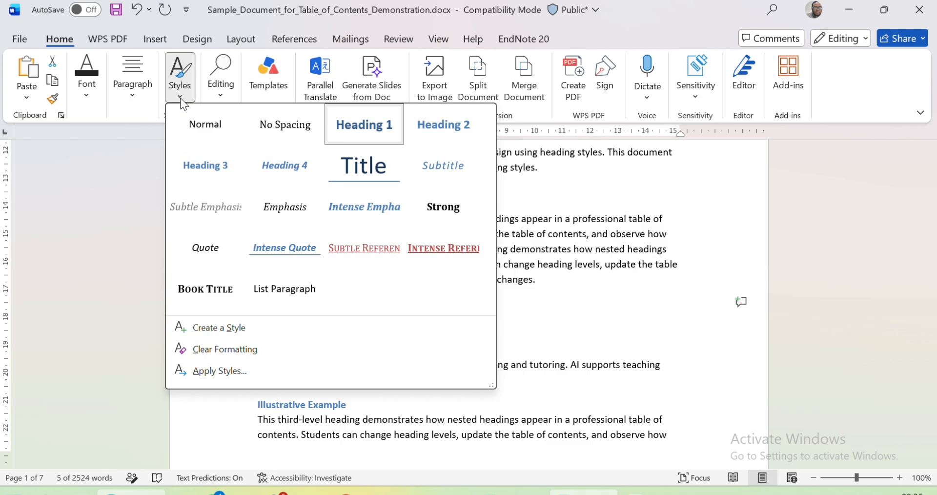
{"action": "left_click", "coordinate": [434, 139]}
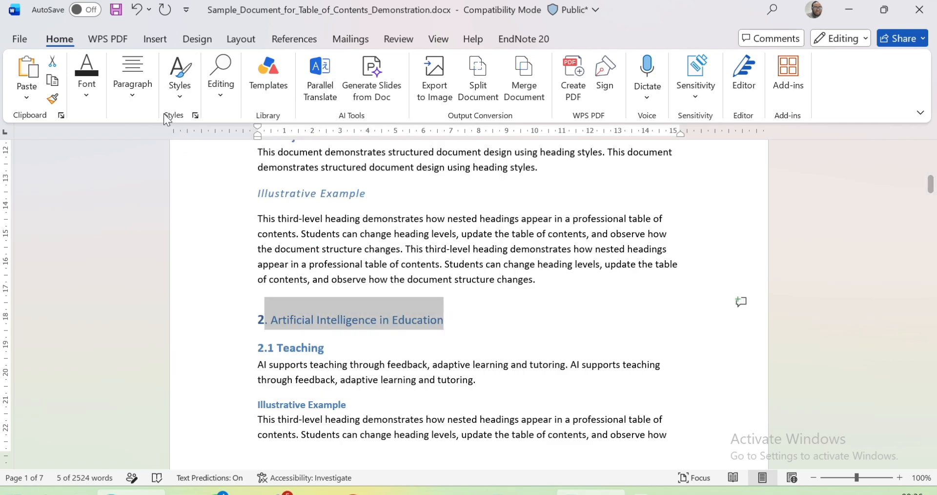
{"action": "left_click", "coordinate": [176, 98]}
{"action": "left_click", "coordinate": [374, 128]}
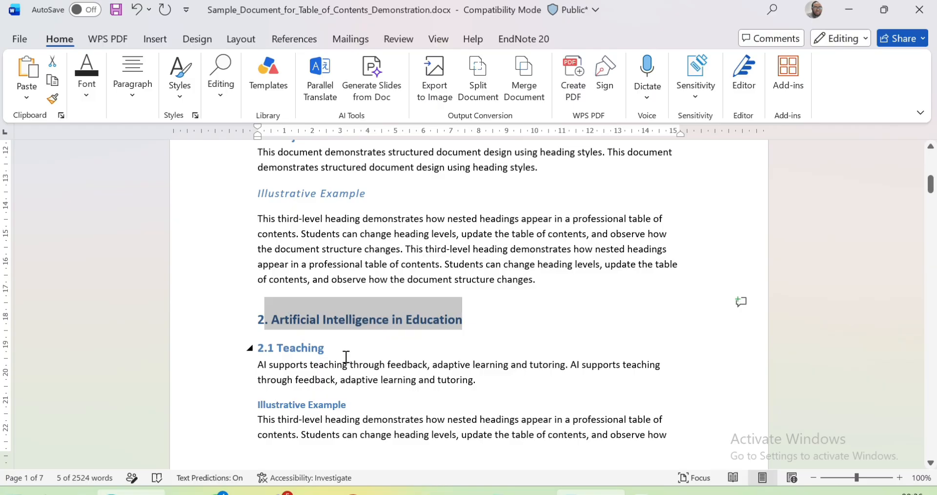
Apply the Heading 2 style to the "2.1 Teaching" heading
{"action": "left_click_drag", "start_coordinate": [331, 348], "coordinate": [247, 354]}
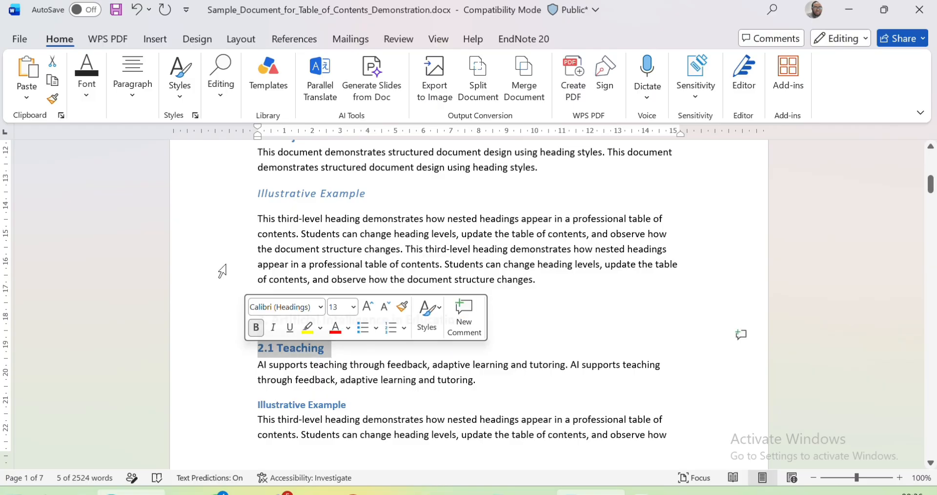
{"action": "left_click", "coordinate": [179, 86]}
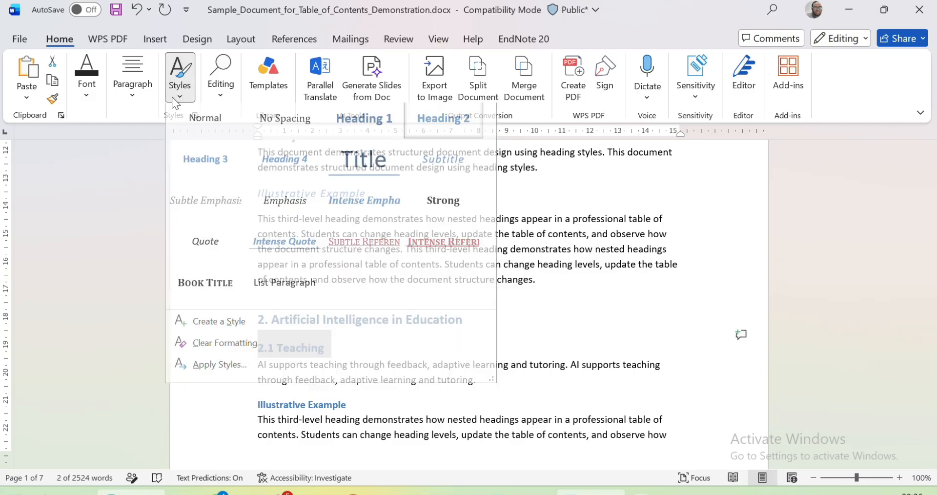
{"action": "left_click", "coordinate": [442, 120]}
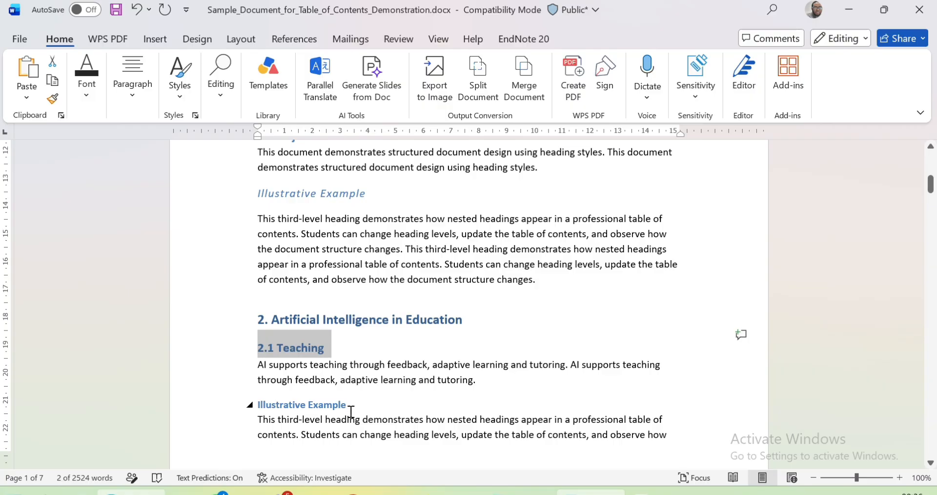
Apply the Subtitle style to the "Illustrative Example" heading under 2.1 Teaching
{"action": "left_click_drag", "start_coordinate": [351, 411], "coordinate": [241, 400]}
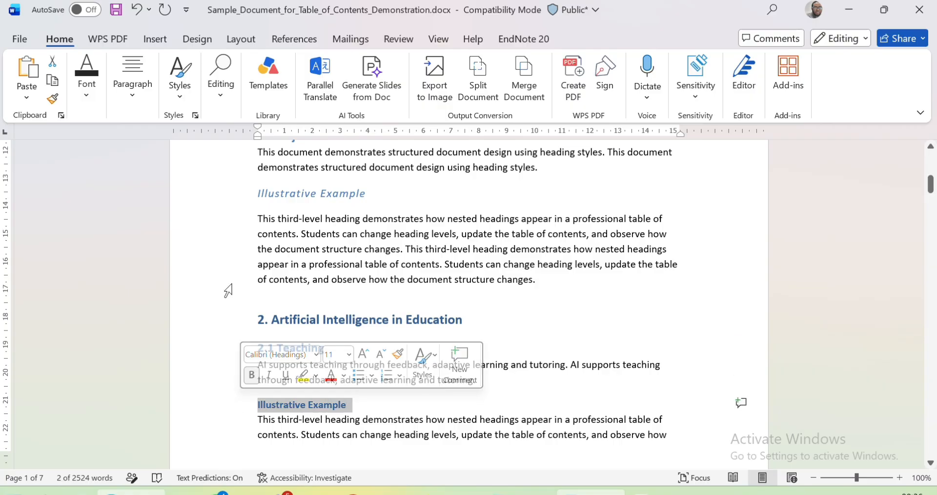
{"action": "left_click", "coordinate": [218, 97]}
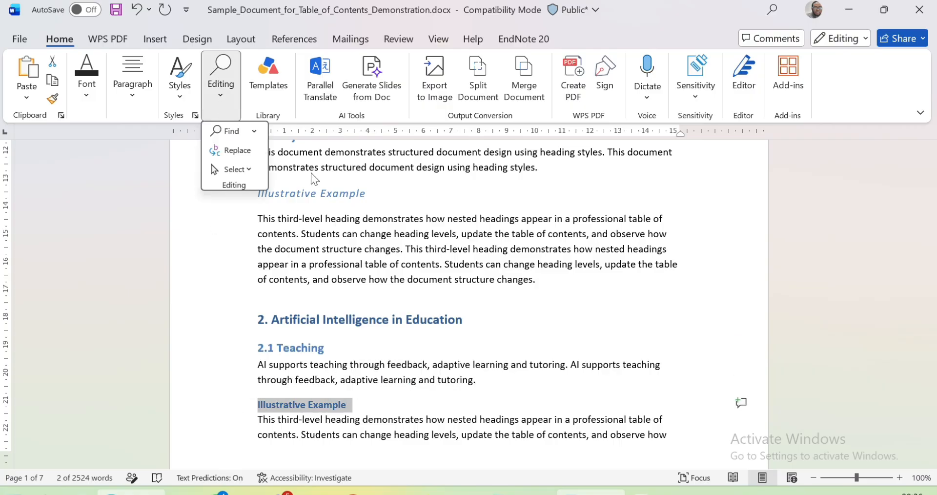
{"action": "left_click", "coordinate": [227, 98]}
{"action": "left_click", "coordinate": [190, 98]}
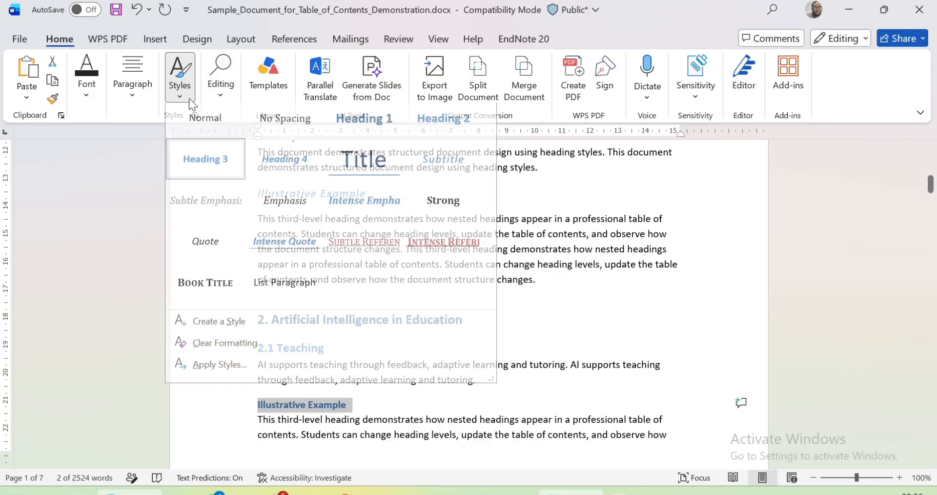
{"action": "left_click", "coordinate": [441, 161]}
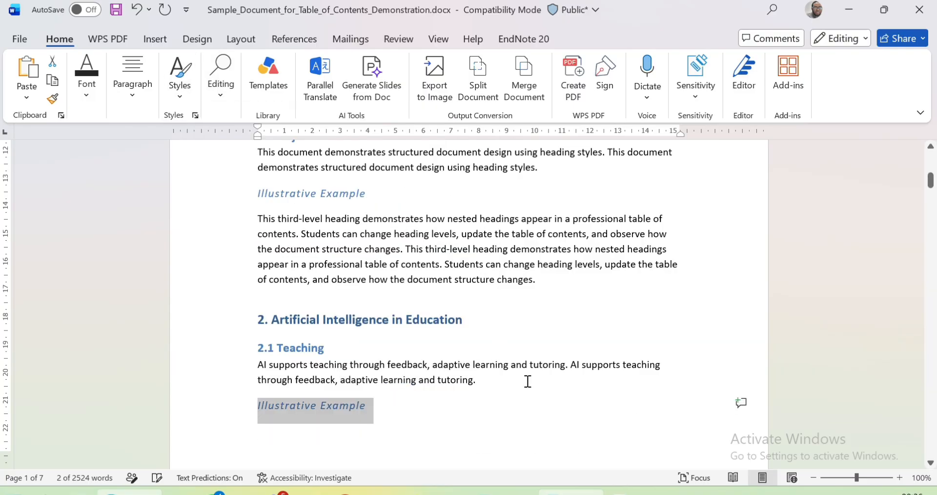
Apply the Heading 2 style to the "2.2 Research" heading
{"action": "scroll", "coordinate": [528, 381], "scroll_direction": "down", "scroll_amount": 8}
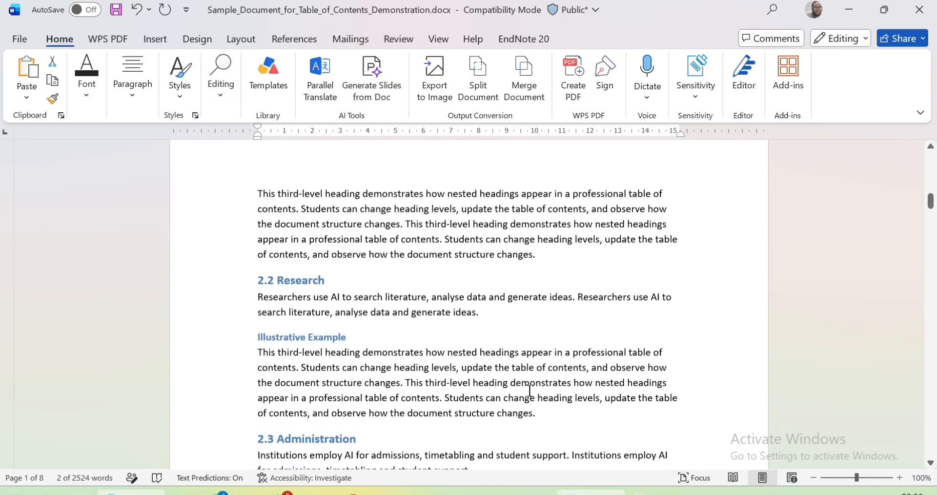
{"action": "scroll", "coordinate": [529, 390], "scroll_direction": "down", "scroll_amount": 1}
{"action": "left_click_drag", "start_coordinate": [339, 252], "coordinate": [247, 253]}
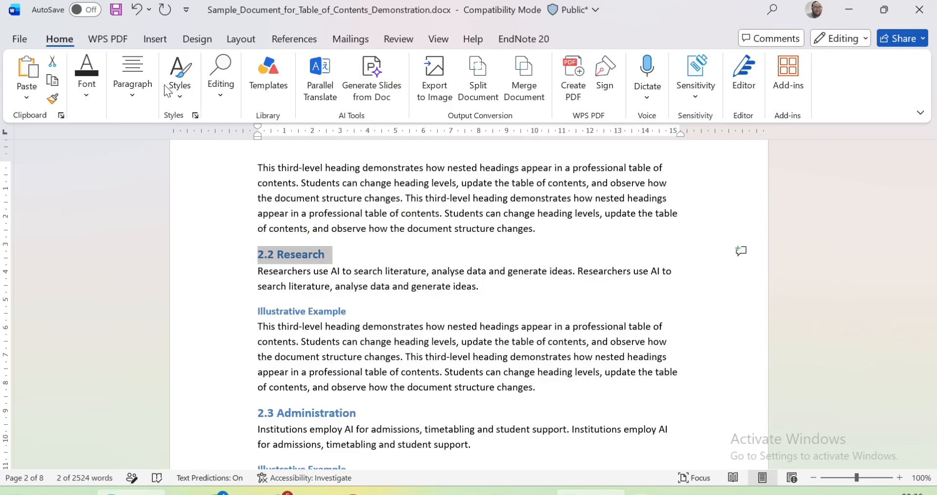
{"action": "left_click", "coordinate": [181, 81]}
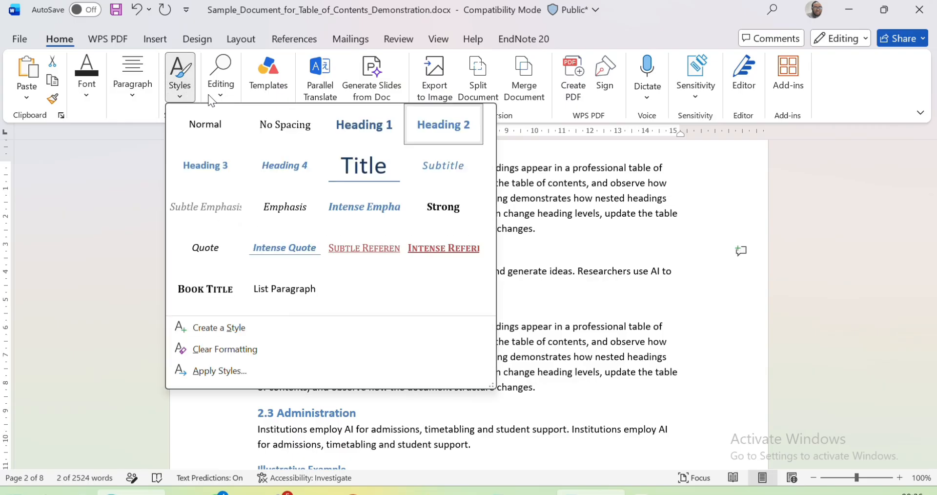
{"action": "left_click", "coordinate": [447, 113]}
Apply the Subtitle style to the "Illustrative Example" heading under 2.2 Research
{"action": "left_click_drag", "start_coordinate": [349, 315], "coordinate": [266, 322]}
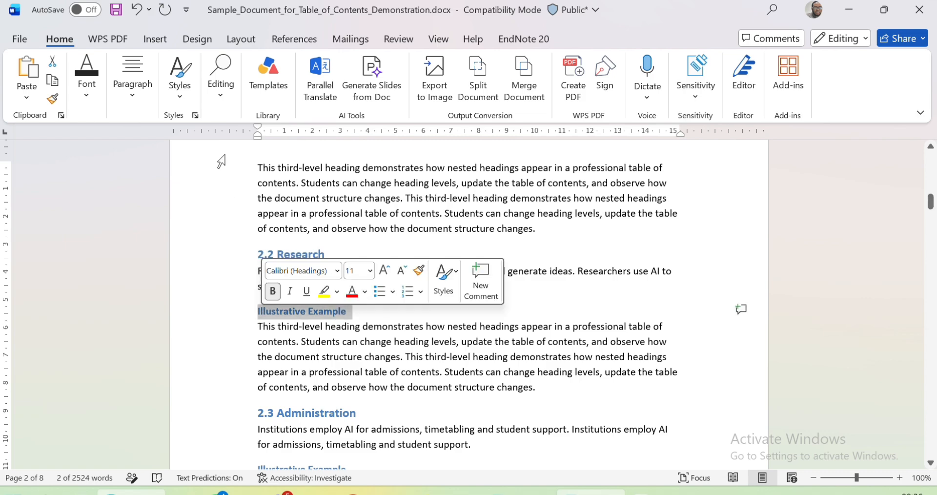
{"action": "left_click", "coordinate": [451, 271]}
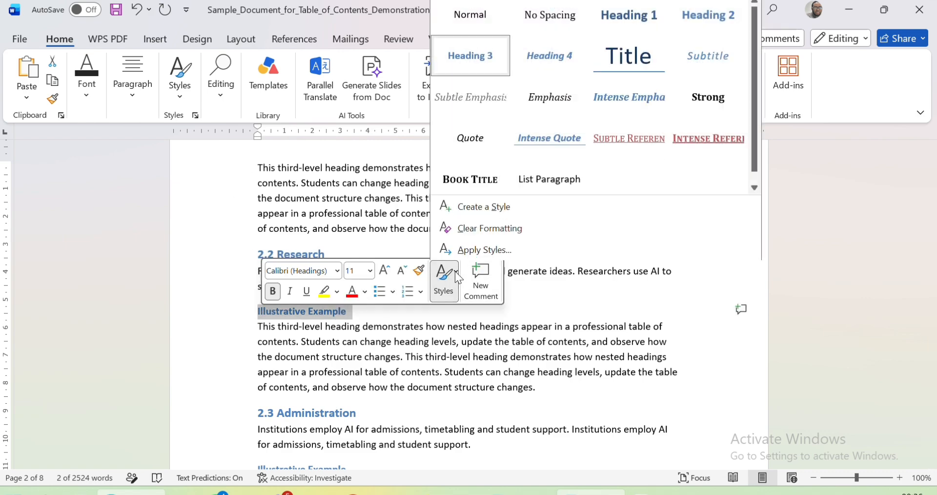
{"action": "left_click", "coordinate": [711, 62]}
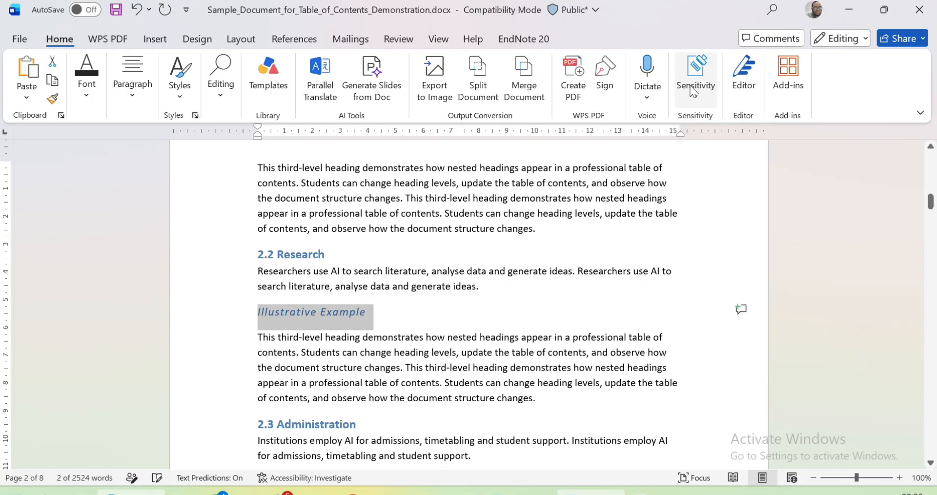
Apply the Heading 2 style to the "2.3 Administration" heading
{"action": "scroll", "coordinate": [543, 313], "scroll_direction": "down", "scroll_amount": 3}
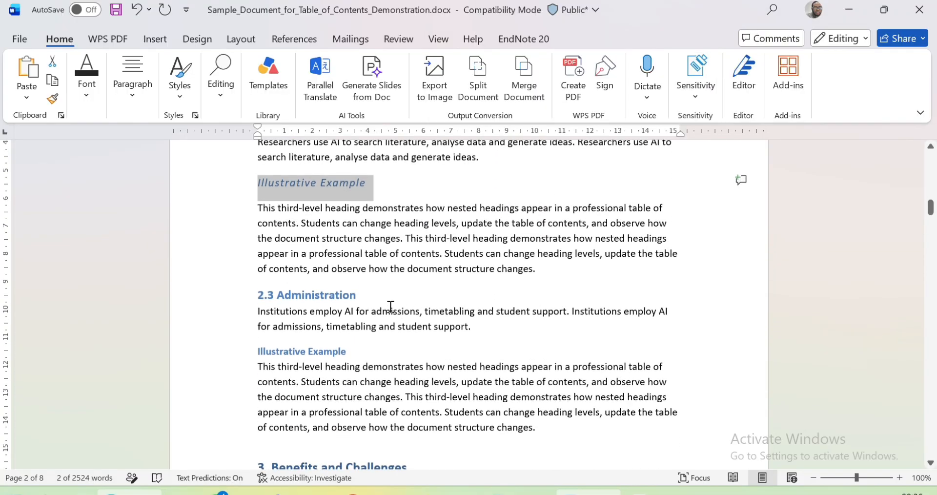
{"action": "left_click", "coordinate": [377, 301]}
{"action": "left_click_drag", "start_coordinate": [341, 301], "coordinate": [257, 302]}
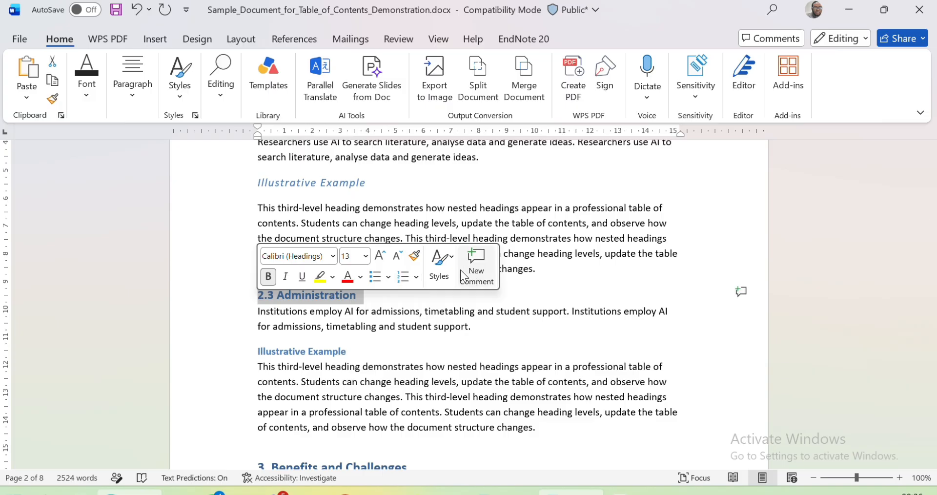
{"action": "left_click", "coordinate": [450, 263]}
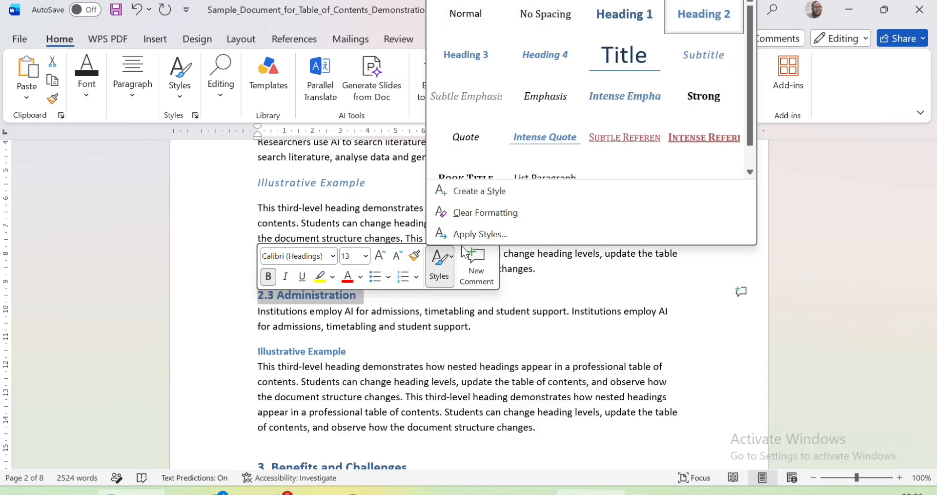
{"action": "left_click", "coordinate": [698, 16]}
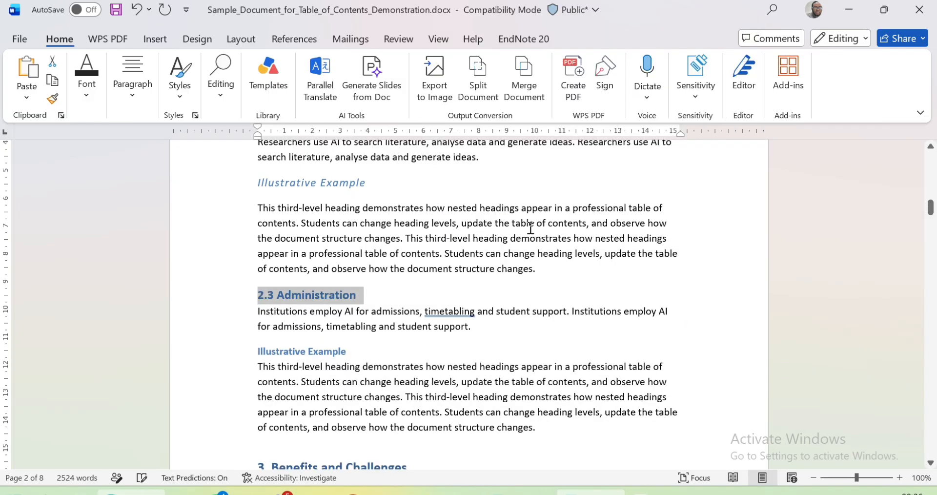
Apply the Subtitle style to the "Illustrative Example" heading under 2.3 Administration
{"action": "left_click", "coordinate": [355, 361]}
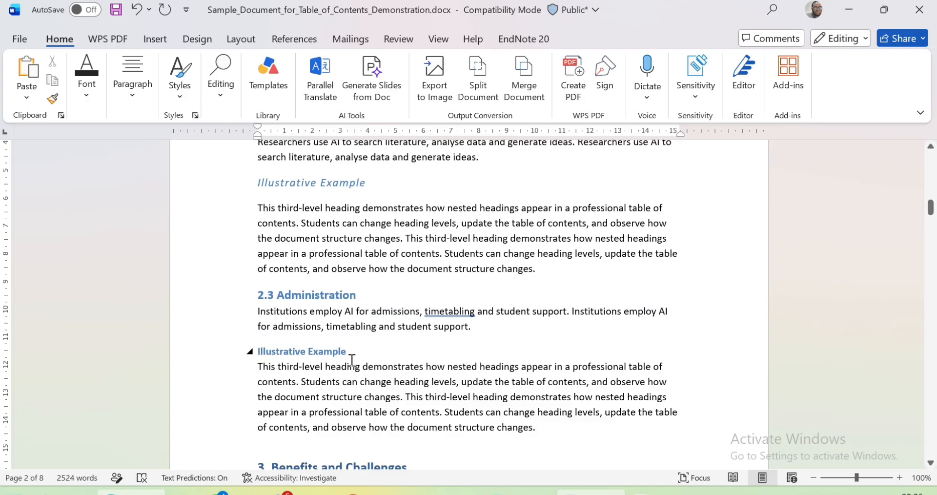
{"action": "left_click_drag", "start_coordinate": [331, 355], "coordinate": [272, 351]}
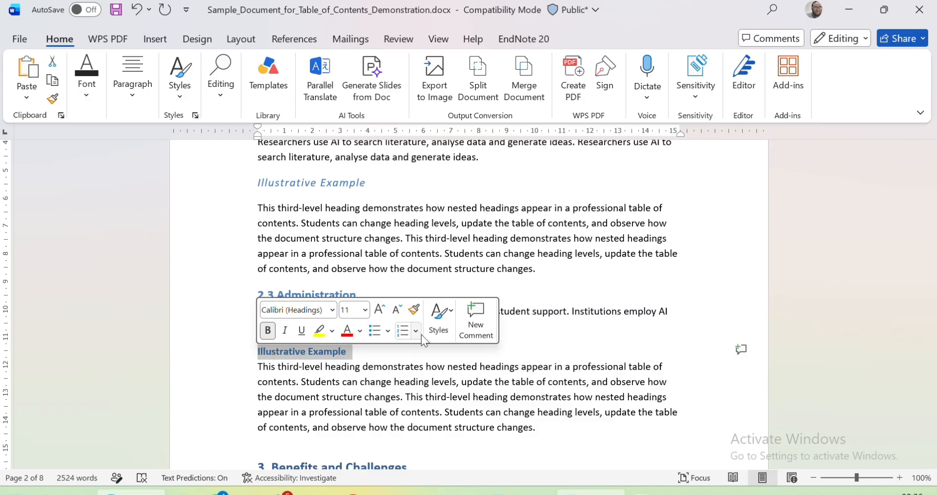
{"action": "left_click", "coordinate": [449, 314]}
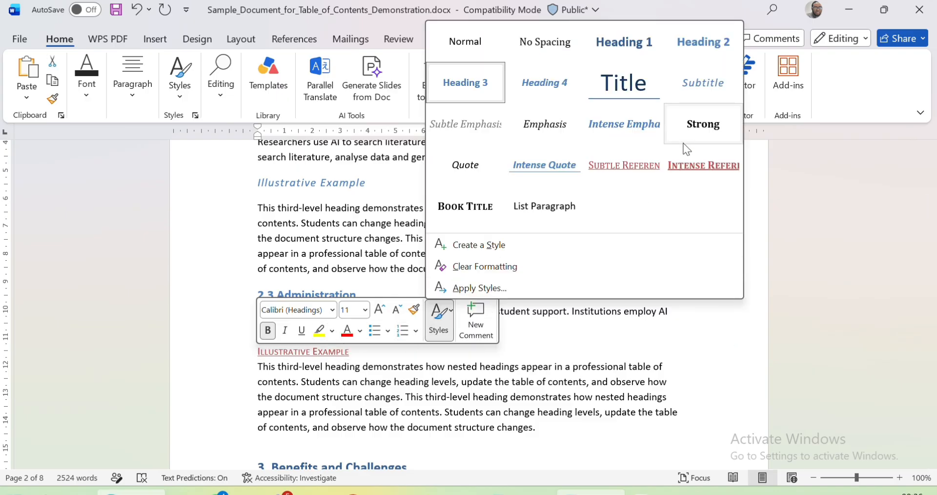
{"action": "left_click", "coordinate": [707, 96]}
Select the whole "3. Benefits and Challenges" heading and apply the Heading 1 style to it
{"action": "scroll", "coordinate": [561, 362], "scroll_direction": "down", "scroll_amount": 3}
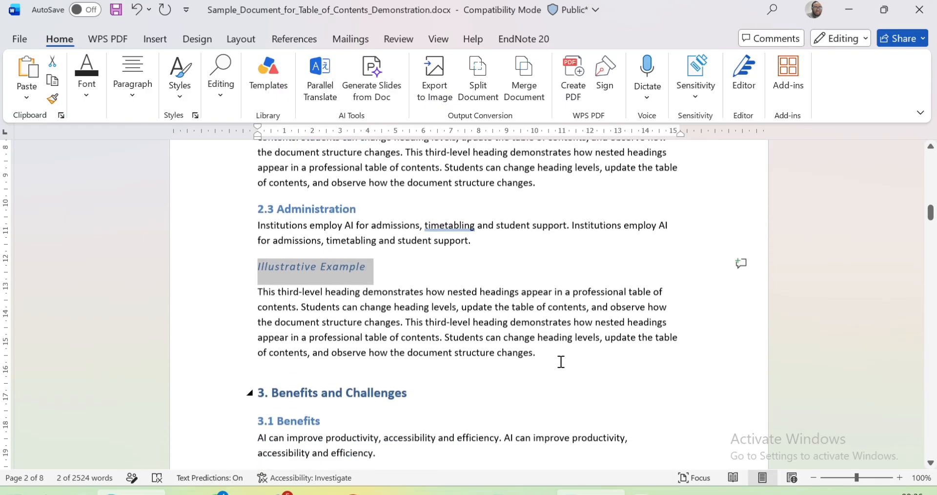
{"action": "scroll", "coordinate": [561, 361], "scroll_direction": "down", "scroll_amount": 1}
{"action": "left_click_drag", "start_coordinate": [407, 301], "coordinate": [267, 300]}
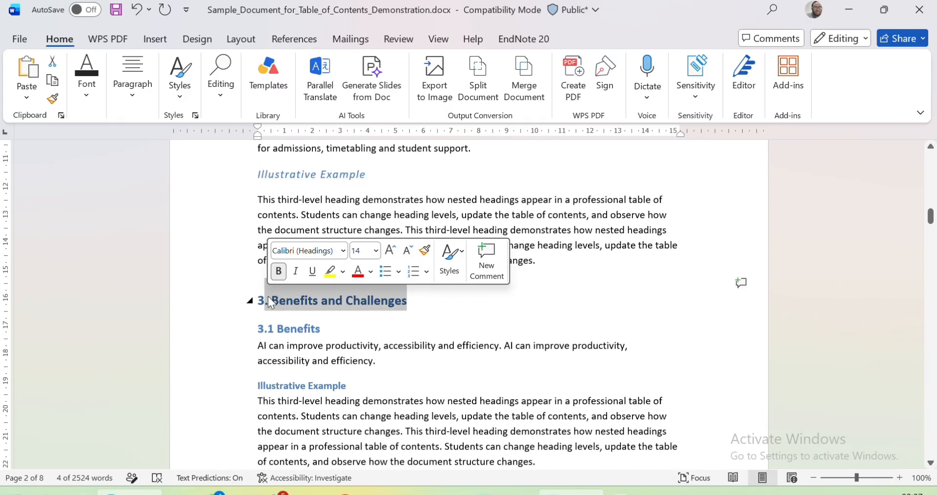
{"action": "triple_click", "coordinate": [268, 297]}
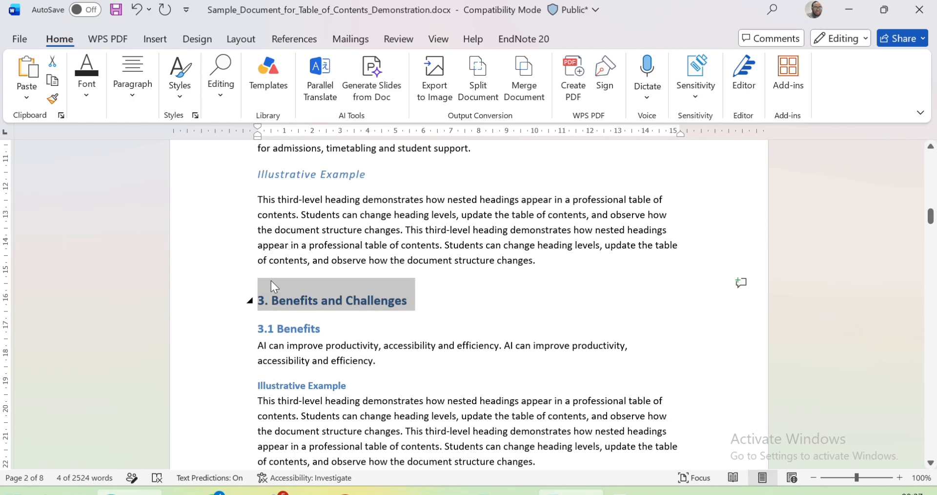
{"action": "left_click", "coordinate": [181, 95]}
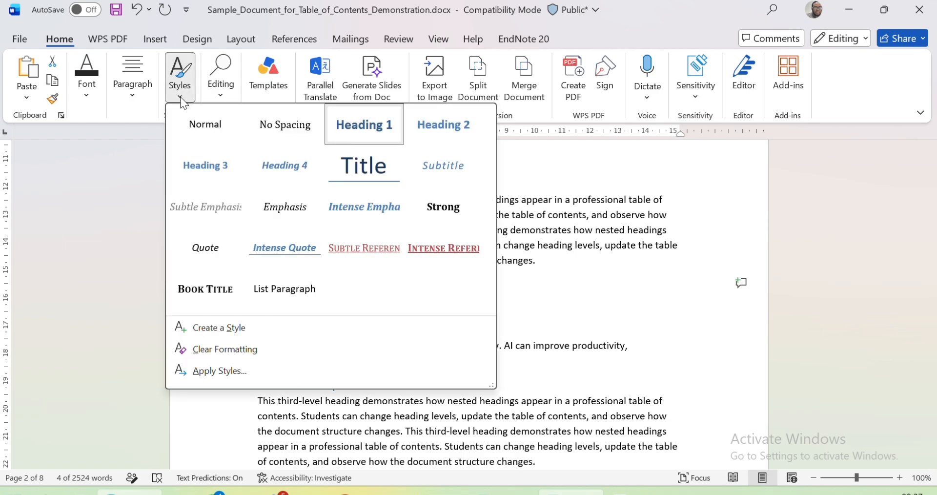
{"action": "left_click", "coordinate": [354, 129]}
Apply the Heading 2 style to the "3.1 Benefits" heading
{"action": "left_click", "coordinate": [328, 342]}
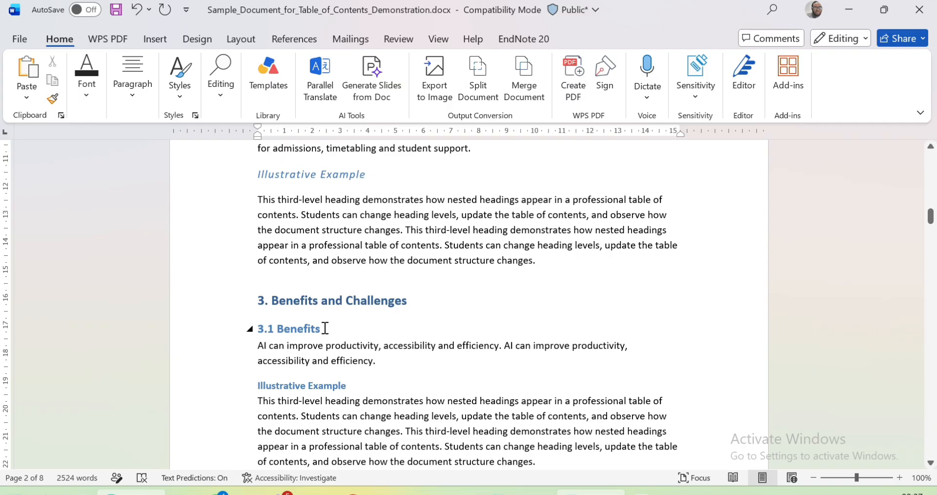
{"action": "left_click_drag", "start_coordinate": [319, 328], "coordinate": [249, 329]}
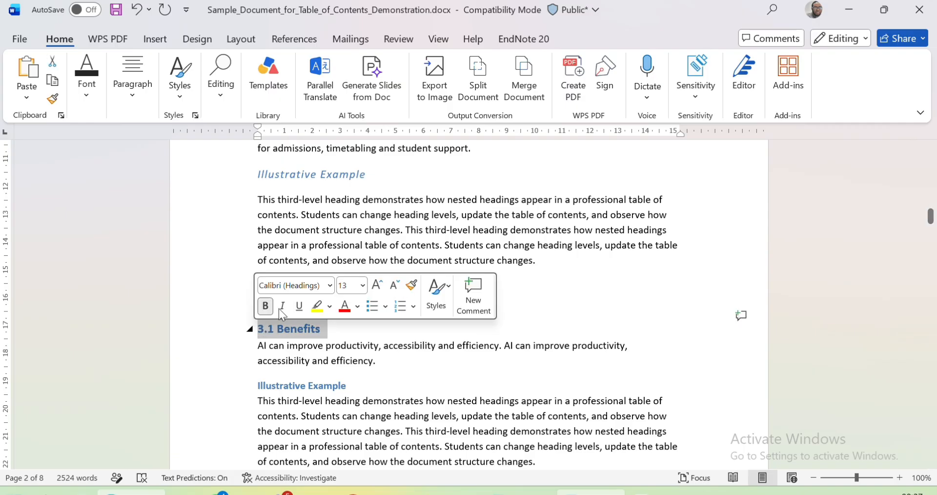
{"action": "left_click", "coordinate": [445, 292]}
{"action": "left_click", "coordinate": [707, 20]}
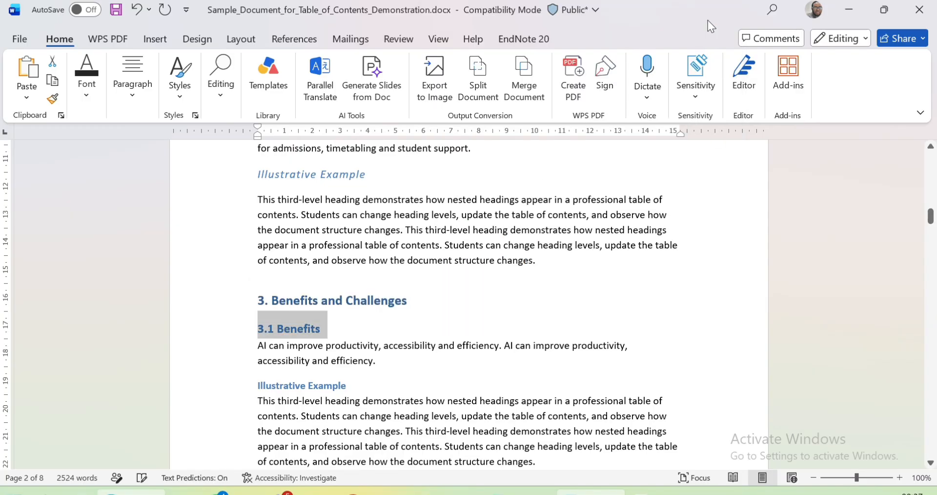
Apply the Subtitle style to the "Illustrative Example" heading under 3.1 Benefits
{"action": "scroll", "coordinate": [494, 316], "scroll_direction": "down", "scroll_amount": 2}
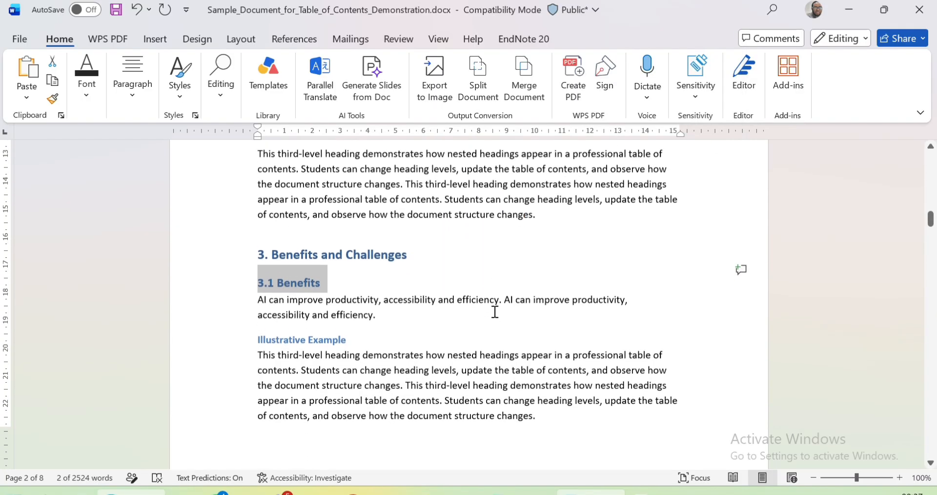
{"action": "left_click_drag", "start_coordinate": [353, 319], "coordinate": [263, 325]}
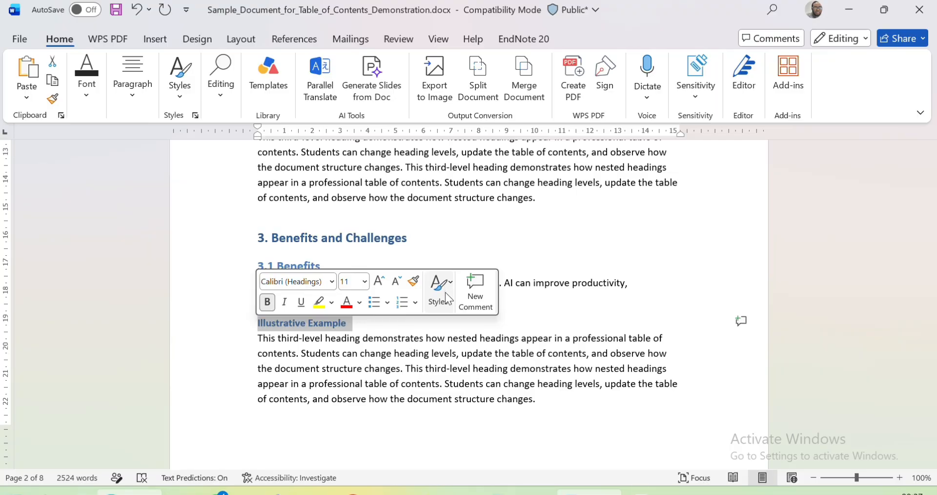
{"action": "left_click", "coordinate": [446, 299]}
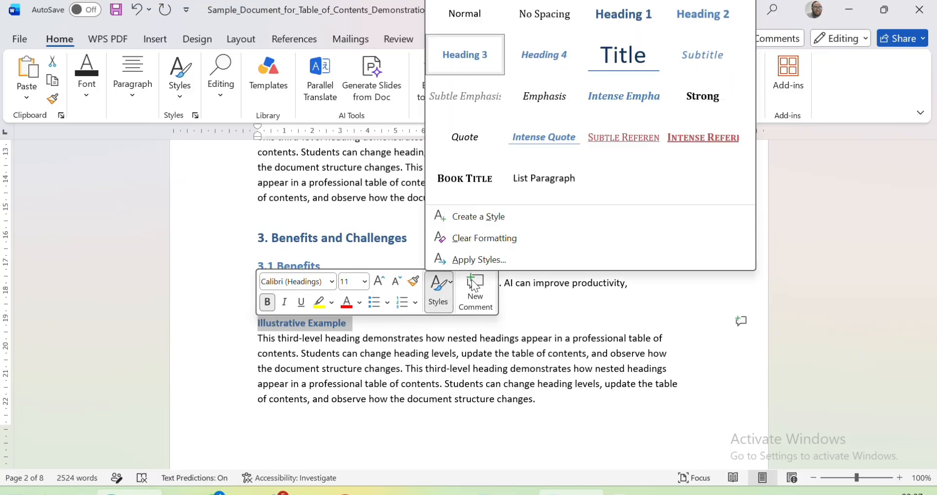
{"action": "left_click", "coordinate": [686, 82]}
Review the remaining section and appendix headings through the end of the document, and return to its first page
{"action": "scroll", "coordinate": [560, 293], "scroll_direction": "down", "scroll_amount": 7}
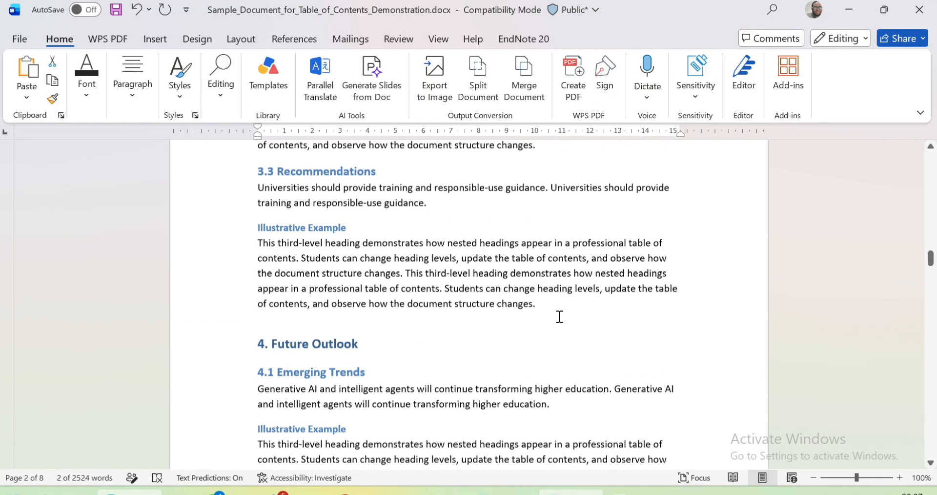
{"action": "scroll", "coordinate": [560, 317], "scroll_direction": "down", "scroll_amount": 20}
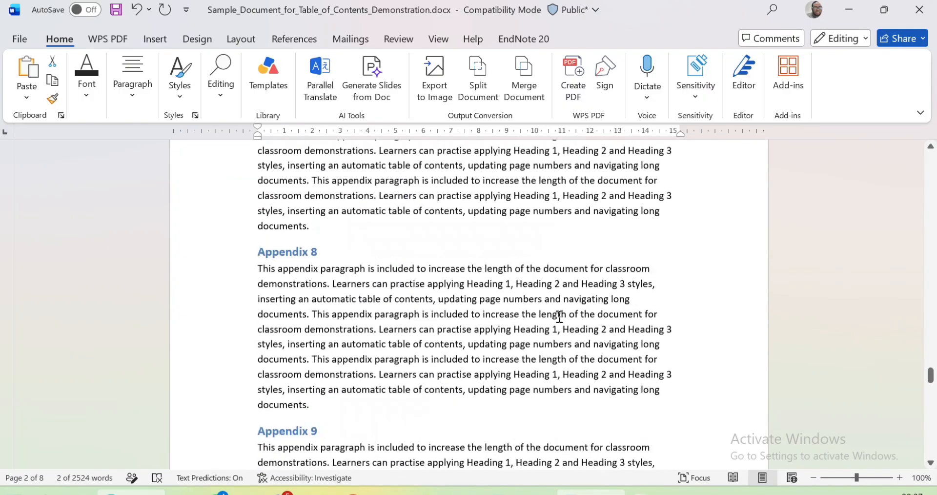
{"action": "scroll", "coordinate": [560, 317], "scroll_direction": "down", "scroll_amount": 18}
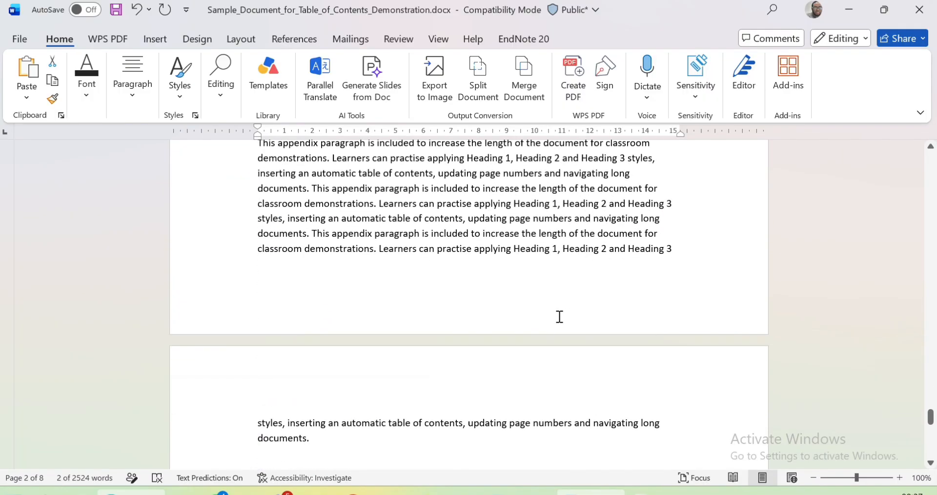
{"action": "scroll", "coordinate": [560, 317], "scroll_direction": "down", "scroll_amount": 3}
{"action": "scroll", "coordinate": [560, 317], "scroll_direction": "up", "scroll_amount": 14}
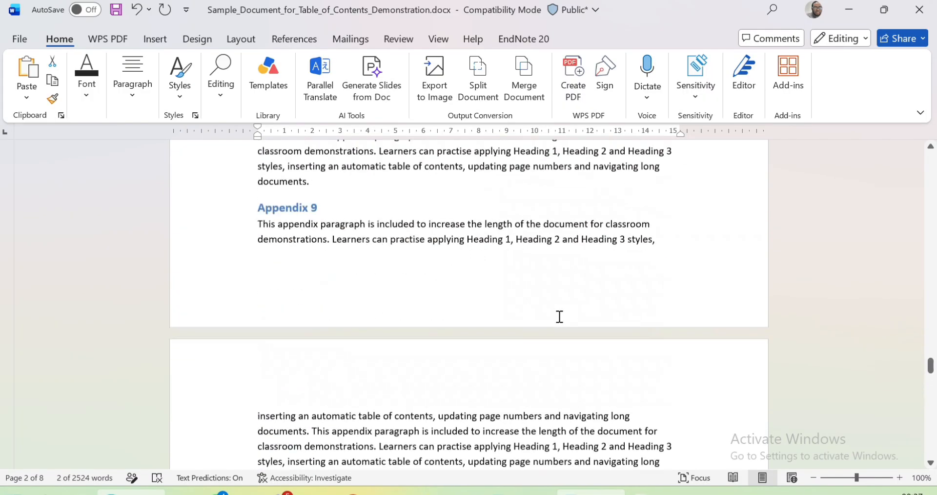
{"action": "scroll", "coordinate": [559, 317], "scroll_direction": "up", "scroll_amount": 20}
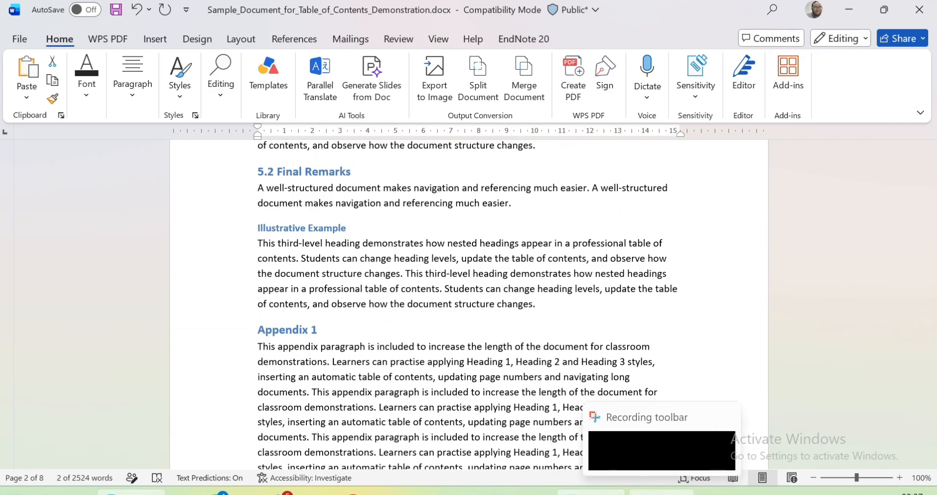
{"action": "scroll", "coordinate": [442, 294], "scroll_direction": "up", "scroll_amount": 15}
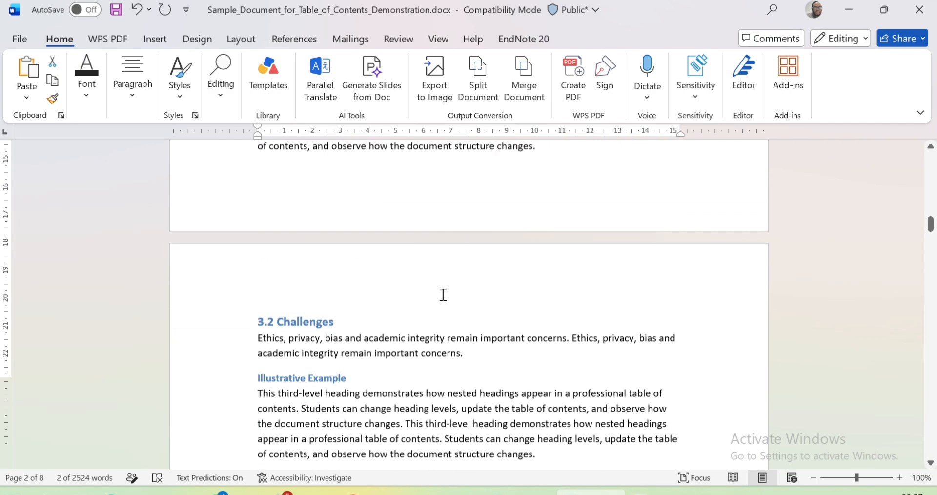
{"action": "scroll", "coordinate": [443, 294], "scroll_direction": "up", "scroll_amount": 15}
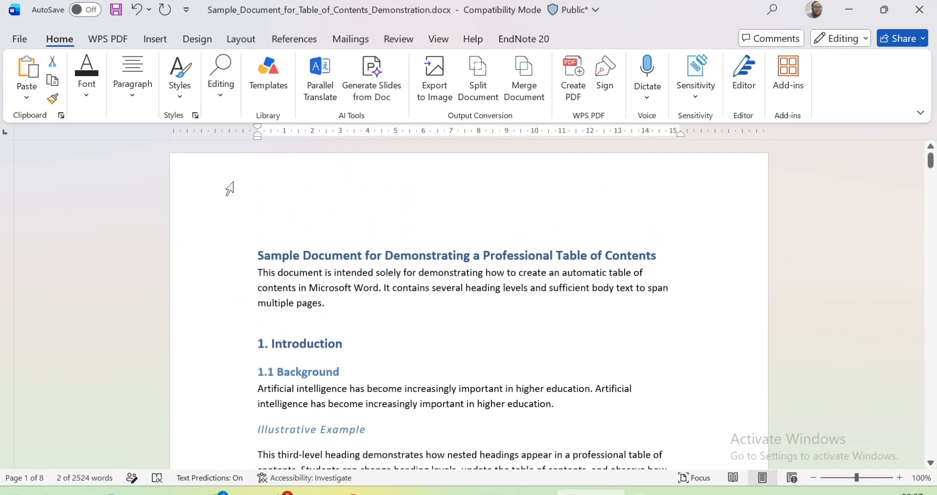
Insert five blank lines above the document title on page 1 and place the cursor on the first one
{"action": "left_click", "coordinate": [268, 208]}
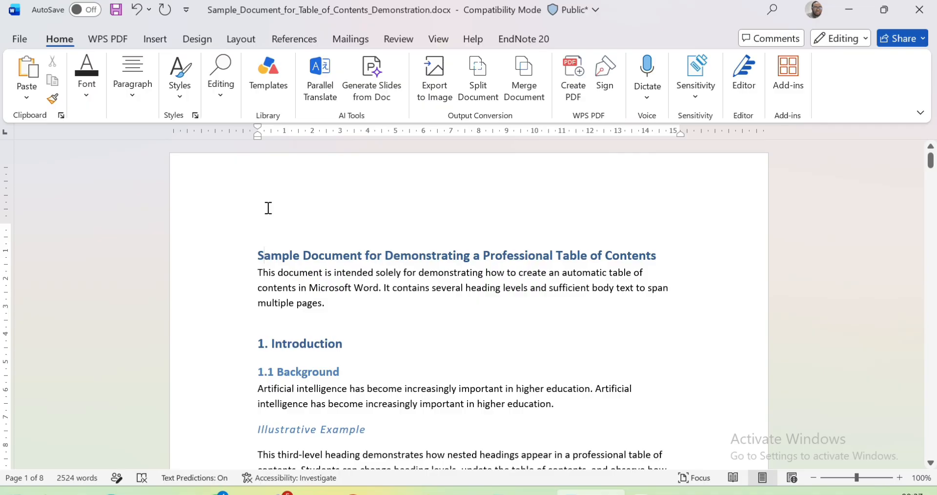
{"action": "key", "text": "Return"}
{"action": "key", "text": "Return"}
{"action": "key", "text": "Return"}
{"action": "key", "text": "Return"}
{"action": "key", "text": "Return"}
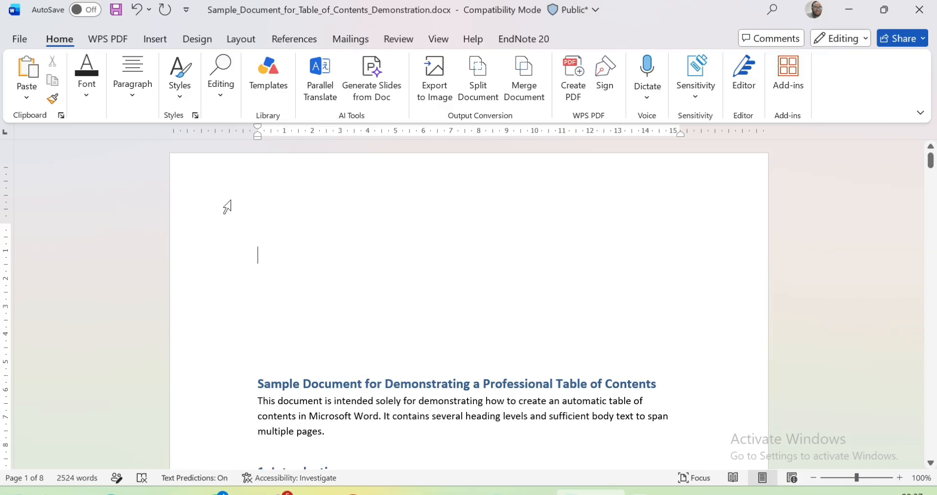
Insert an Automatic Table 1 table of contents in the blank space above the document title
{"action": "left_click", "coordinate": [298, 39]}
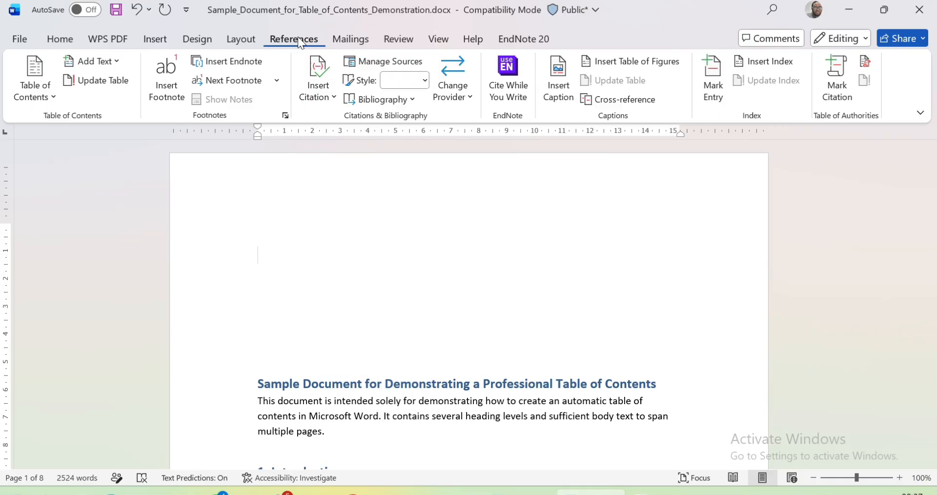
{"action": "left_click", "coordinate": [49, 93]}
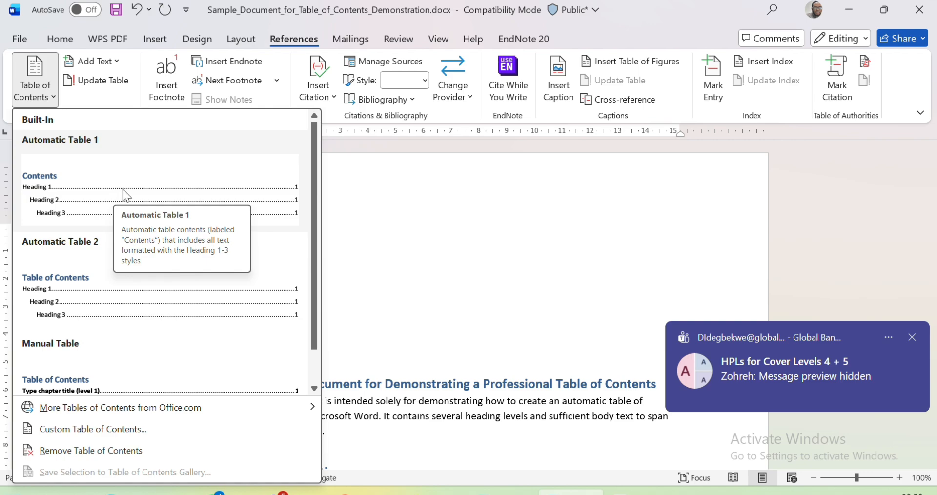
{"action": "left_click", "coordinate": [86, 200]}
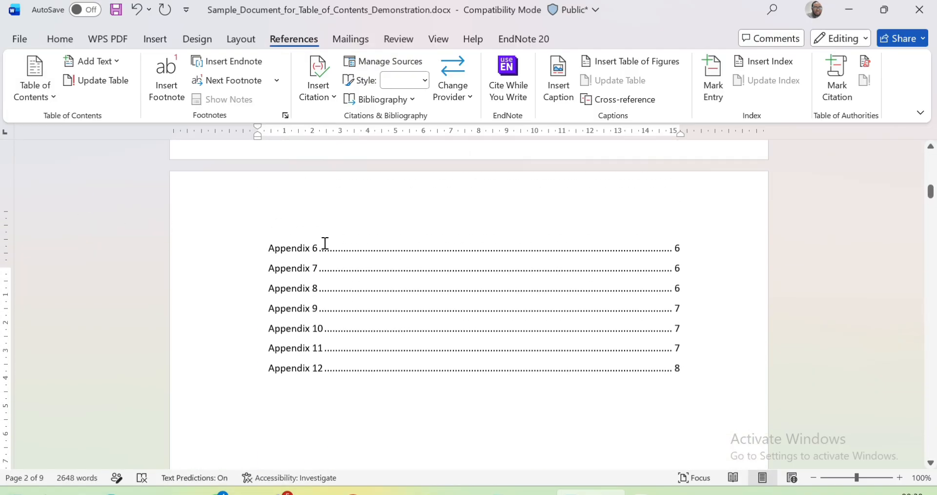
Review the table of contents, follow its link to 3. Benefits and Challenges, and return to the first page
{"action": "scroll", "coordinate": [322, 273], "scroll_direction": "up", "scroll_amount": 7}
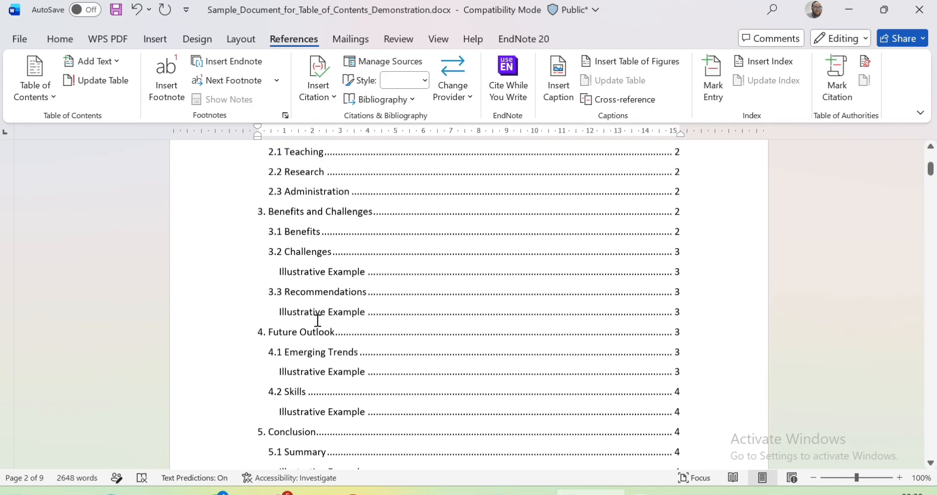
{"action": "scroll", "coordinate": [318, 321], "scroll_direction": "up", "scroll_amount": 5}
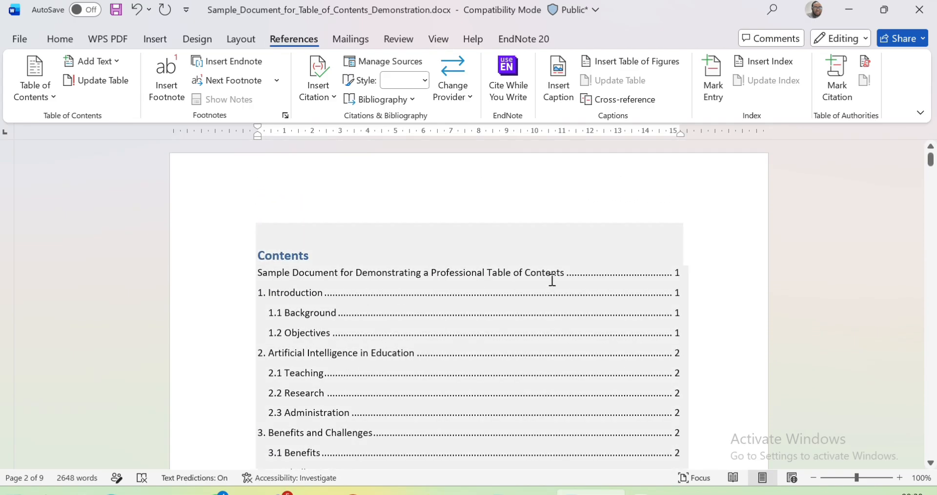
{"action": "left_click", "coordinate": [401, 354]}
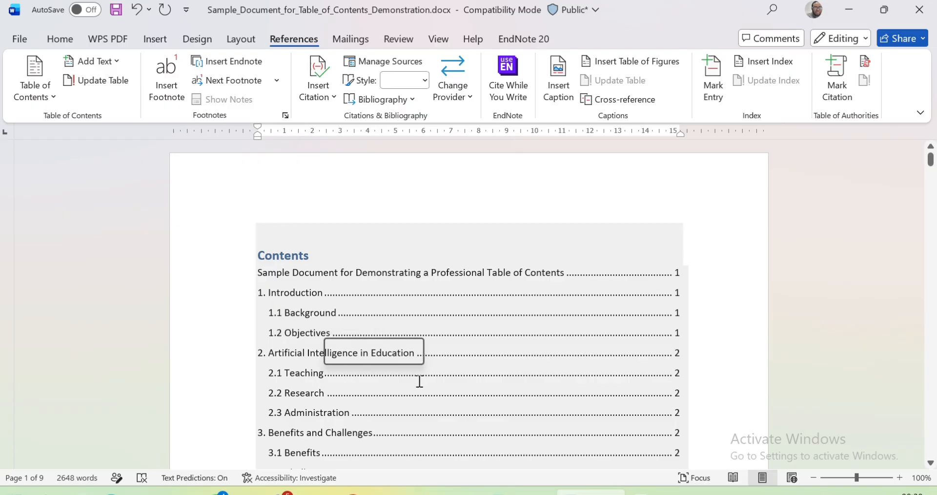
{"action": "scroll", "coordinate": [419, 381], "scroll_direction": "down", "scroll_amount": 2}
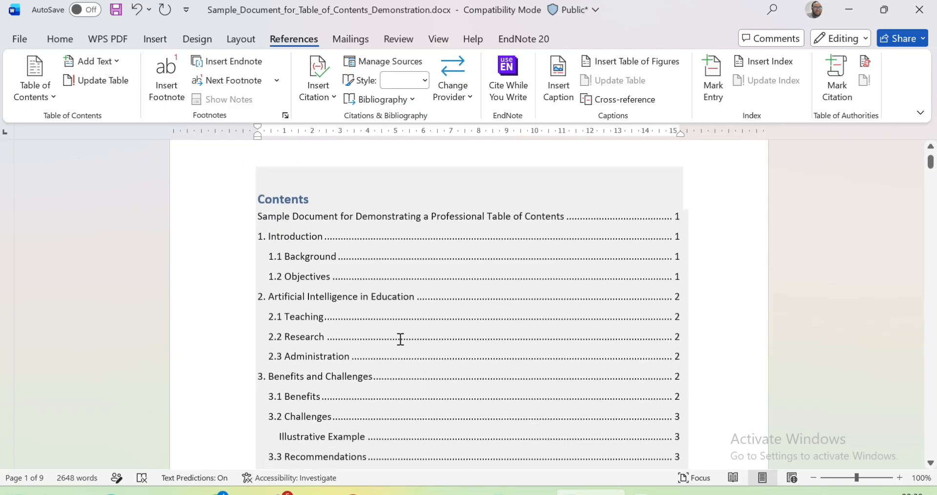
{"action": "scroll", "coordinate": [400, 359], "scroll_direction": "up", "scroll_amount": 2}
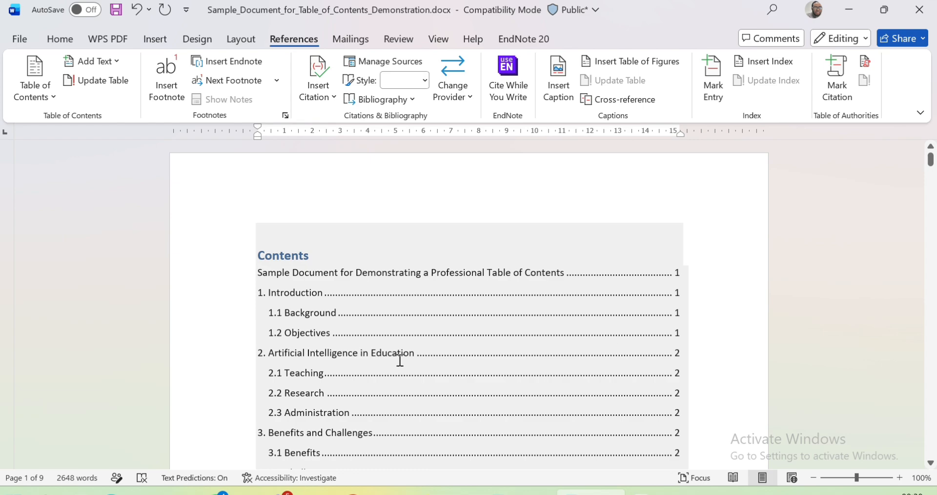
{"action": "scroll", "coordinate": [401, 360], "scroll_direction": "down", "scroll_amount": 4}
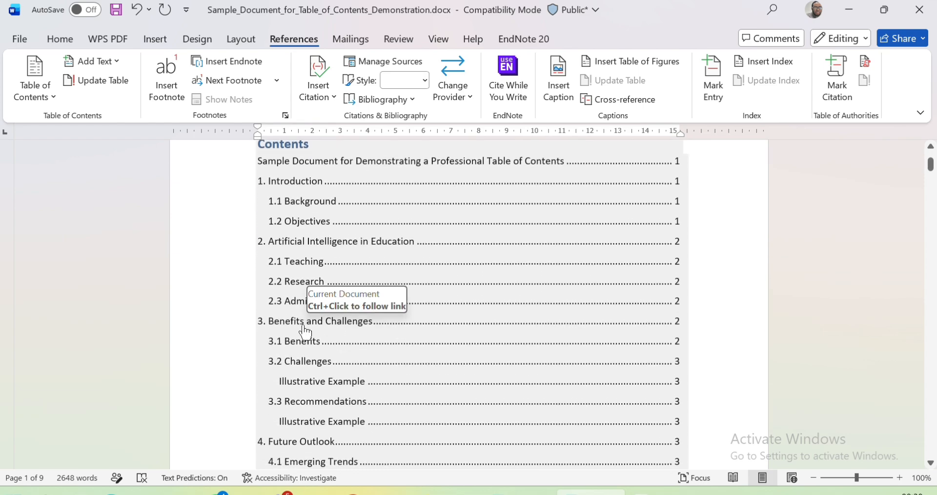
{"action": "left_click", "coordinate": [305, 326], "text": "ctrl"}
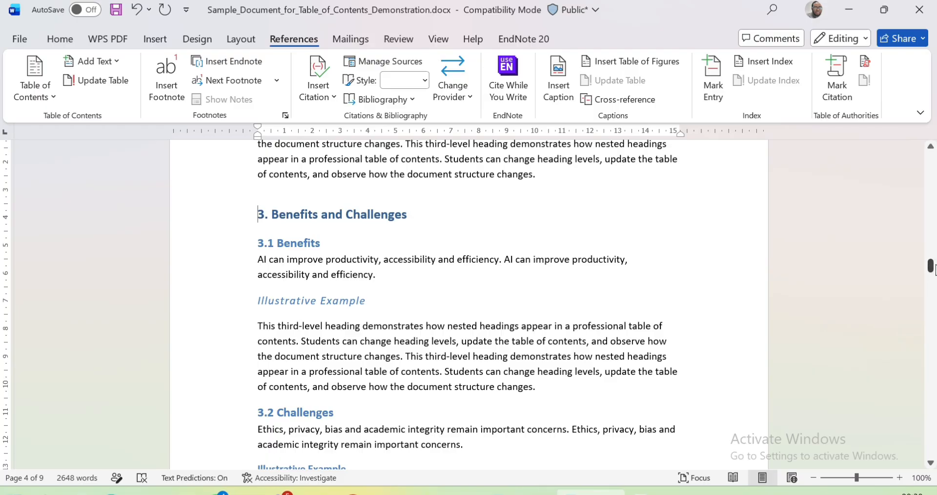
{"action": "left_click_drag", "start_coordinate": [931, 266], "coordinate": [930, 164]}
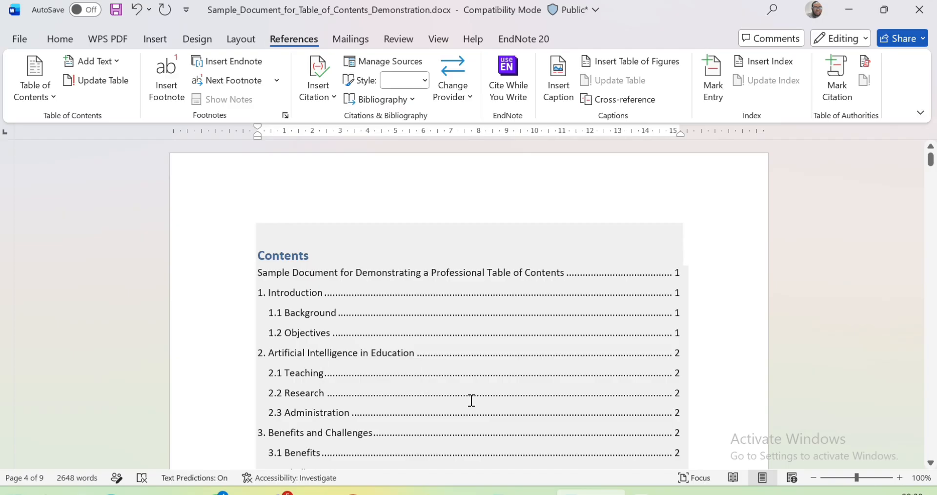
Follow the contents link to the Illustrative Example under 3.2 Challenges and return to the start of the document
{"action": "scroll", "coordinate": [471, 400], "scroll_direction": "down", "scroll_amount": 5}
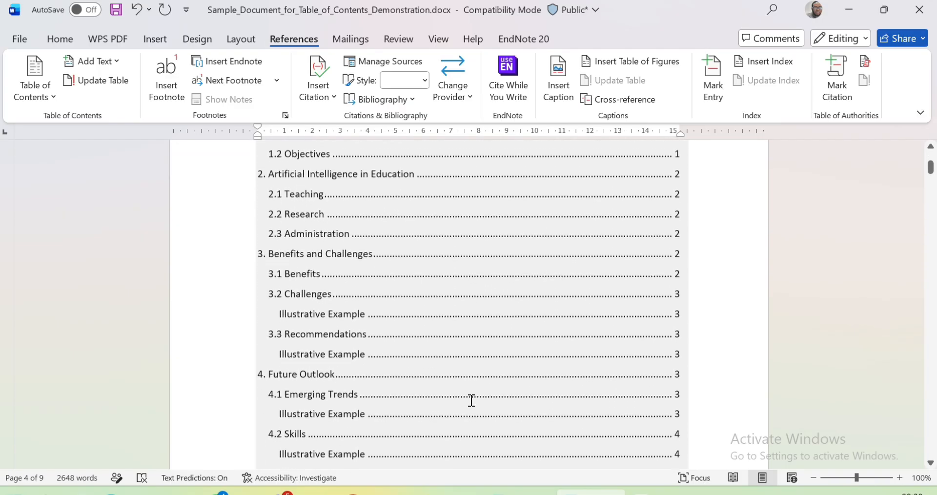
{"action": "scroll", "coordinate": [471, 401], "scroll_direction": "down", "scroll_amount": 1}
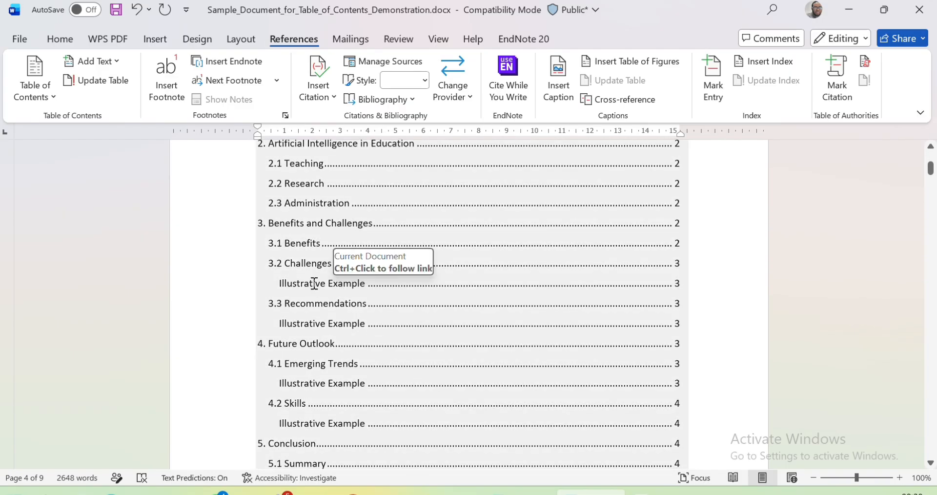
{"action": "left_click", "coordinate": [313, 283], "text": "ctrl"}
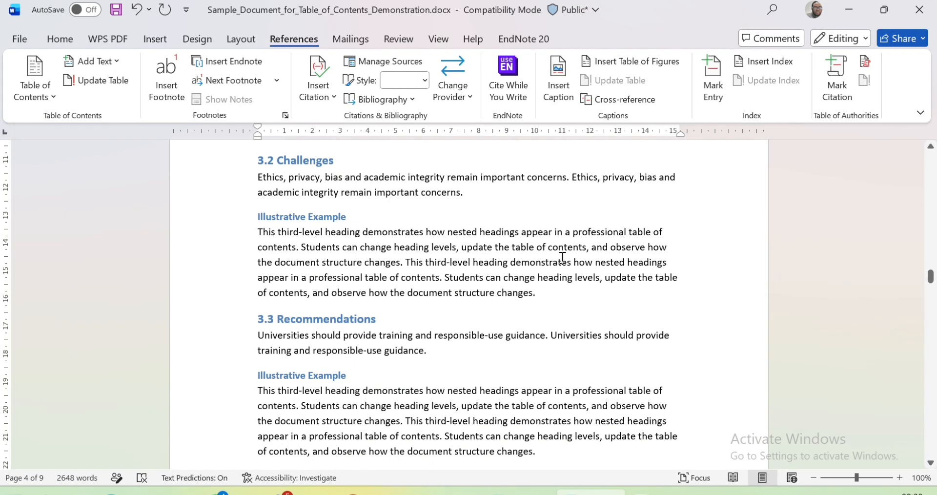
{"action": "left_click_drag", "start_coordinate": [931, 282], "coordinate": [935, 161]}
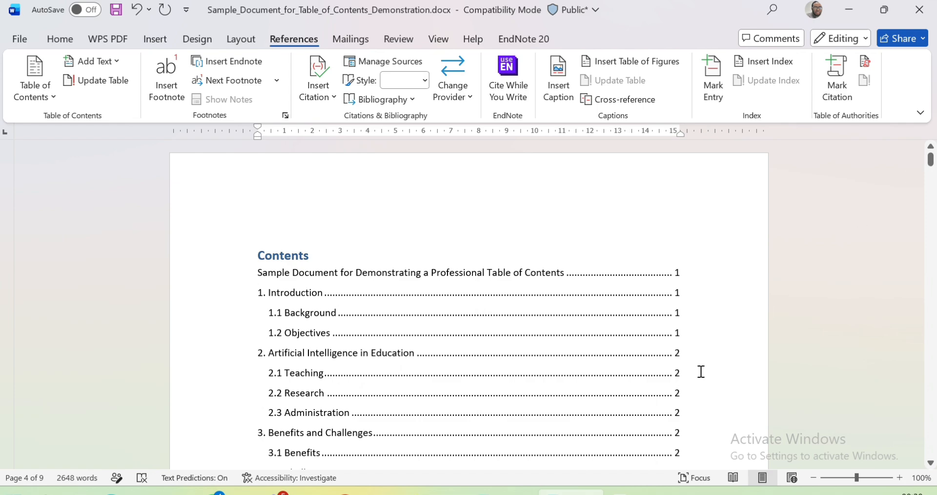
Follow the contents link to Appendix 3 and return to the table of contents
{"action": "left_click", "coordinate": [643, 443]}
{"action": "scroll", "coordinate": [643, 443], "scroll_direction": "down", "scroll_amount": 6}
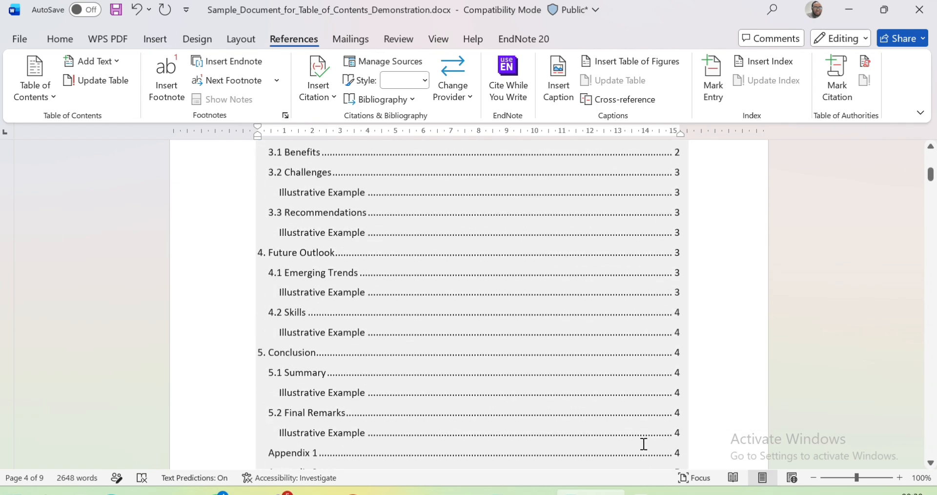
{"action": "scroll", "coordinate": [643, 443], "scroll_direction": "down", "scroll_amount": 4}
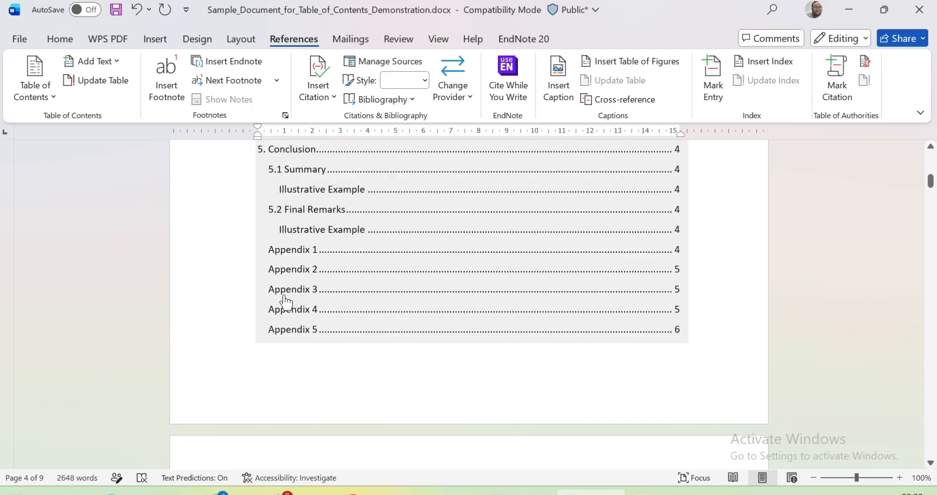
{"action": "left_click", "coordinate": [285, 295], "text": "ctrl"}
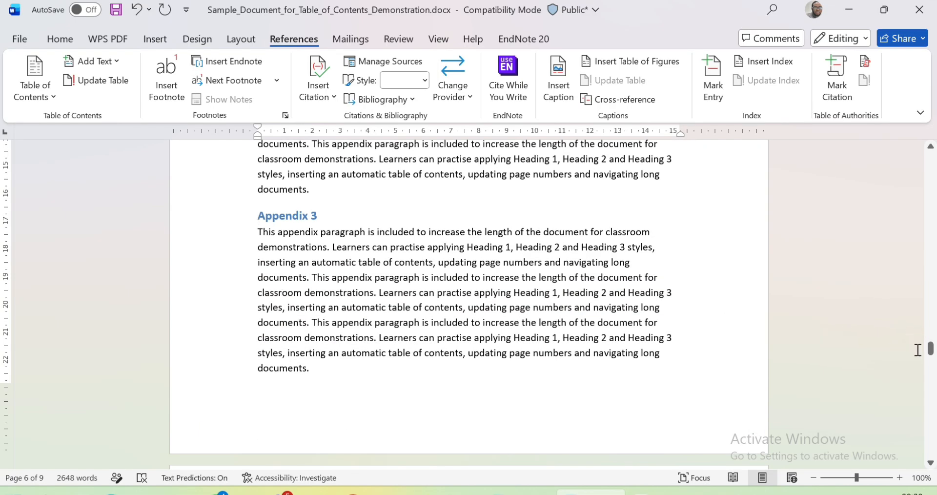
{"action": "left_click_drag", "start_coordinate": [931, 349], "coordinate": [932, 164]}
{"action": "left_click", "coordinate": [615, 320]}
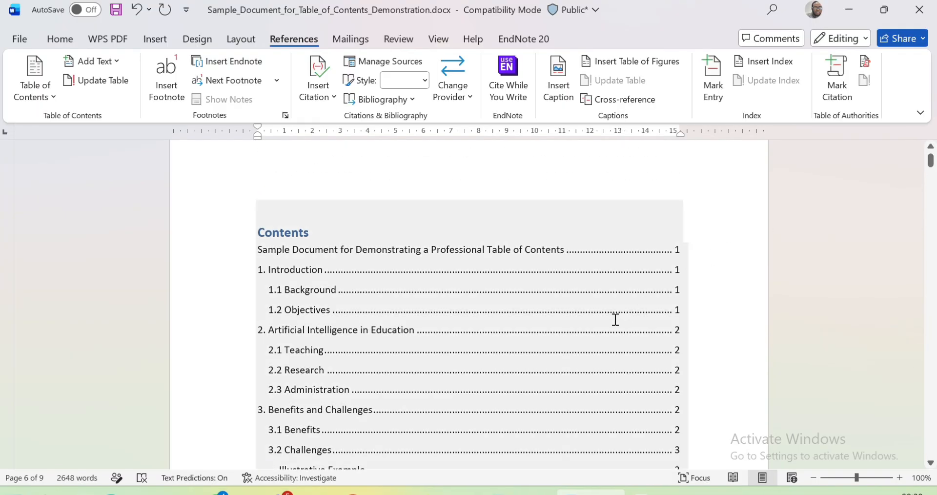
Examine the page numbers listed in the table of contents, from the document title through Appendix 12
{"action": "scroll", "coordinate": [669, 271], "scroll_direction": "down", "scroll_amount": 1}
{"action": "scroll", "coordinate": [669, 270], "scroll_direction": "down", "scroll_amount": 1}
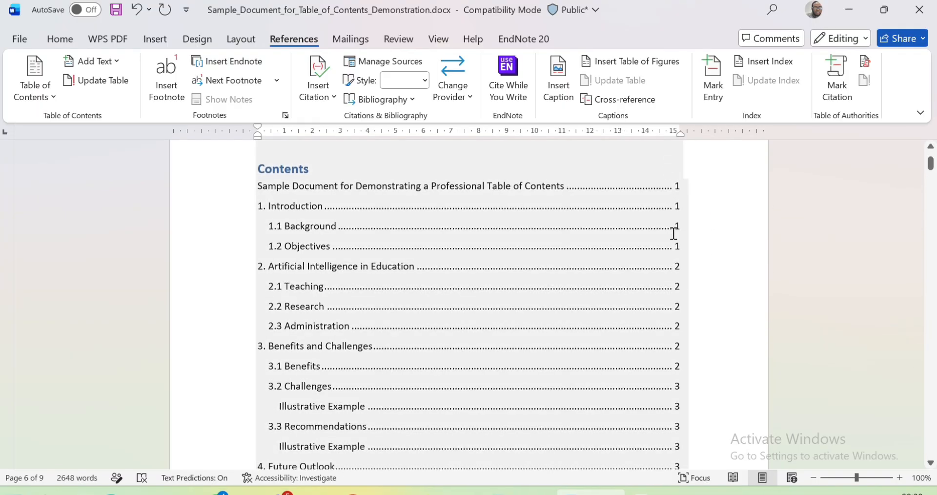
{"action": "scroll", "coordinate": [677, 443], "scroll_direction": "down", "scroll_amount": 3}
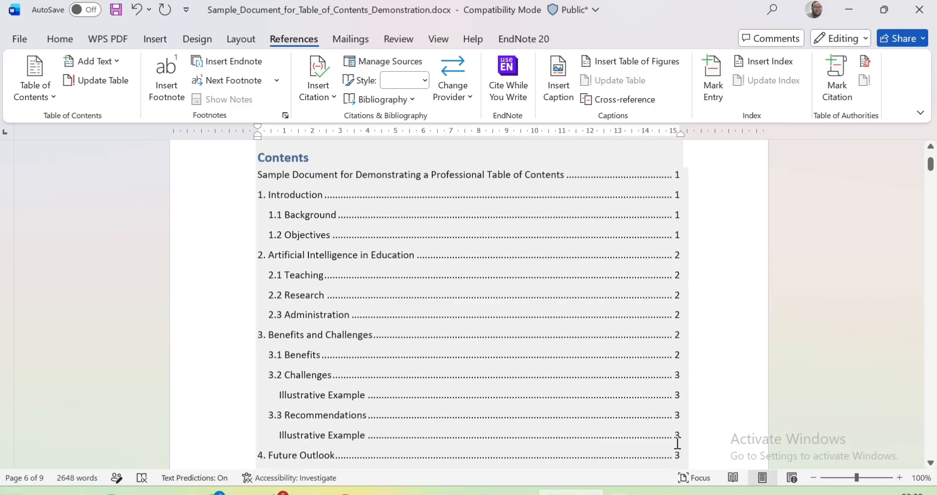
{"action": "scroll", "coordinate": [677, 443], "scroll_direction": "down", "scroll_amount": 5}
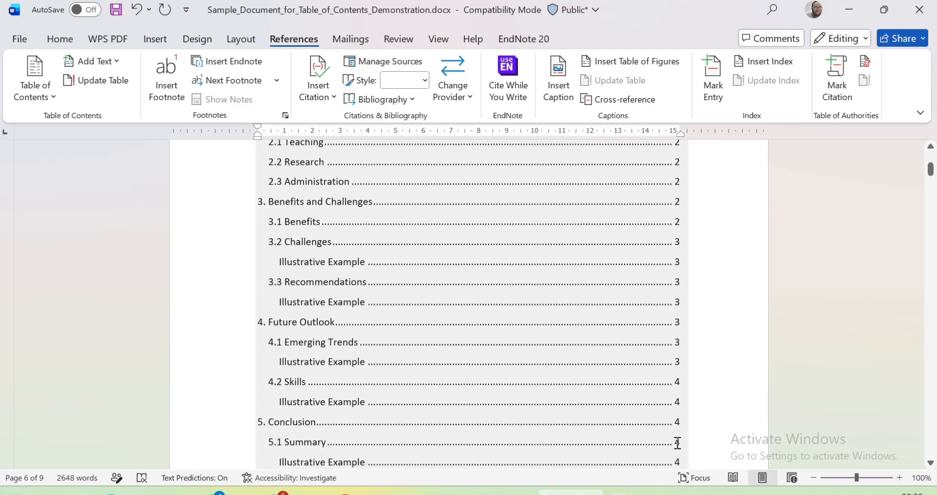
{"action": "scroll", "coordinate": [678, 442], "scroll_direction": "down", "scroll_amount": 9}
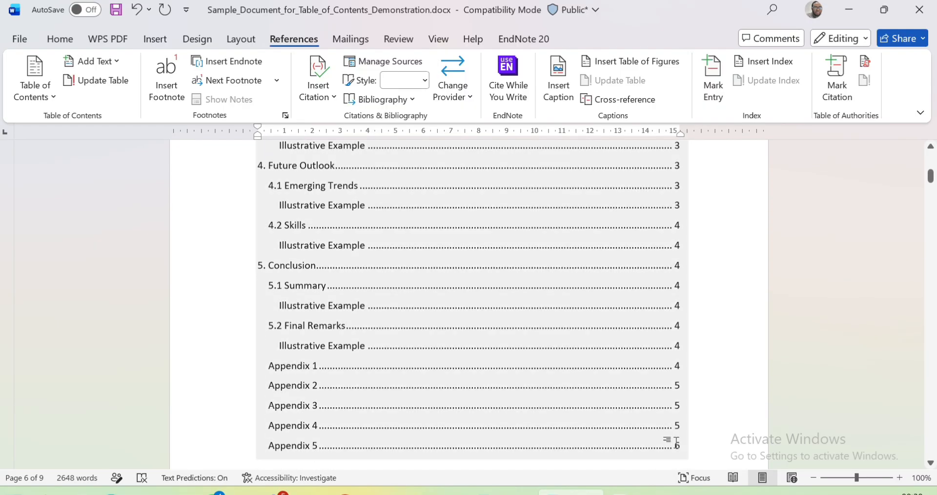
{"action": "scroll", "coordinate": [678, 443], "scroll_direction": "down", "scroll_amount": 4}
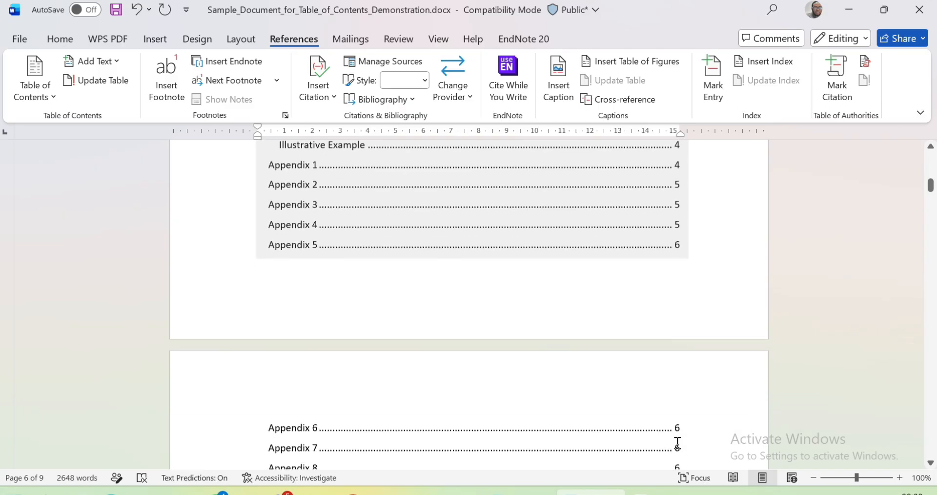
{"action": "scroll", "coordinate": [678, 442], "scroll_direction": "up", "scroll_amount": 4}
{"action": "scroll", "coordinate": [677, 442], "scroll_direction": "down", "scroll_amount": 9}
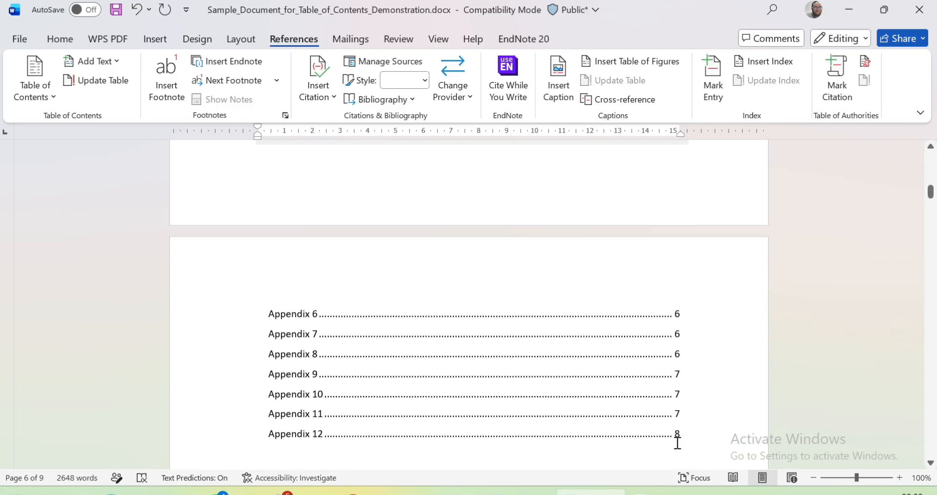
{"action": "scroll", "coordinate": [677, 442], "scroll_direction": "up", "scroll_amount": 20}
{"action": "scroll", "coordinate": [678, 442], "scroll_direction": "down", "scroll_amount": 8}
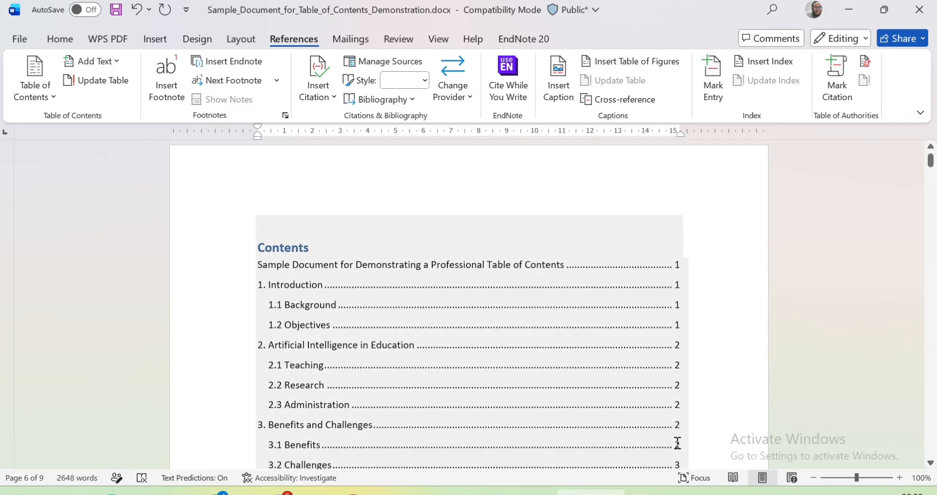
Delete the Appendix 1 heading and its paragraph except the last line
{"action": "scroll", "coordinate": [677, 442], "scroll_direction": "down", "scroll_amount": 20}
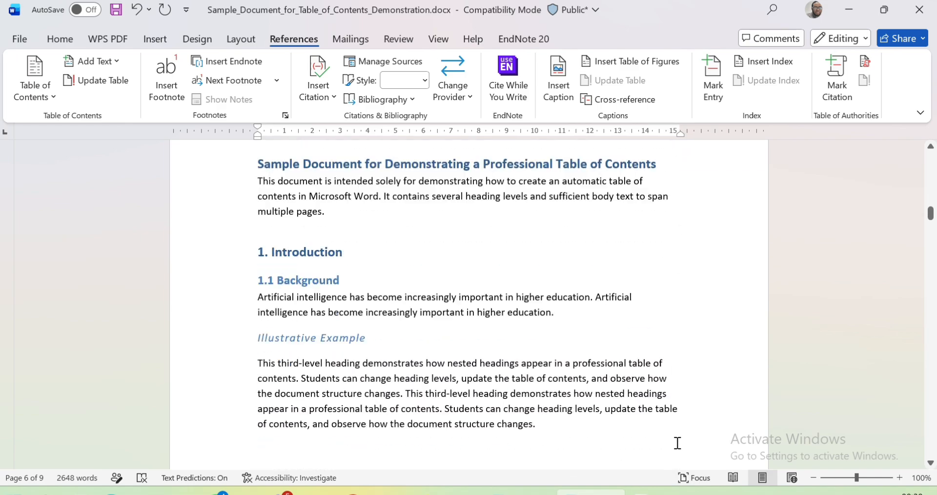
{"action": "scroll", "coordinate": [678, 443], "scroll_direction": "down", "scroll_amount": 20}
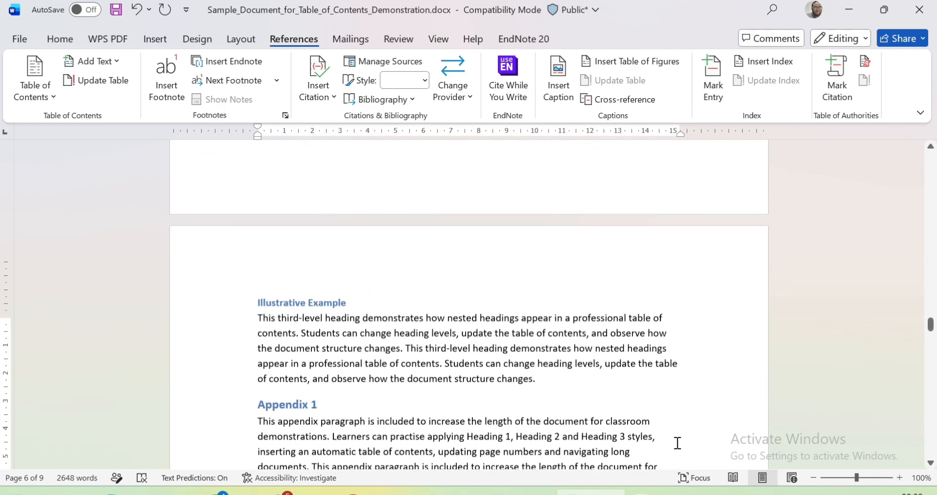
{"action": "scroll", "coordinate": [677, 443], "scroll_direction": "down", "scroll_amount": 12}
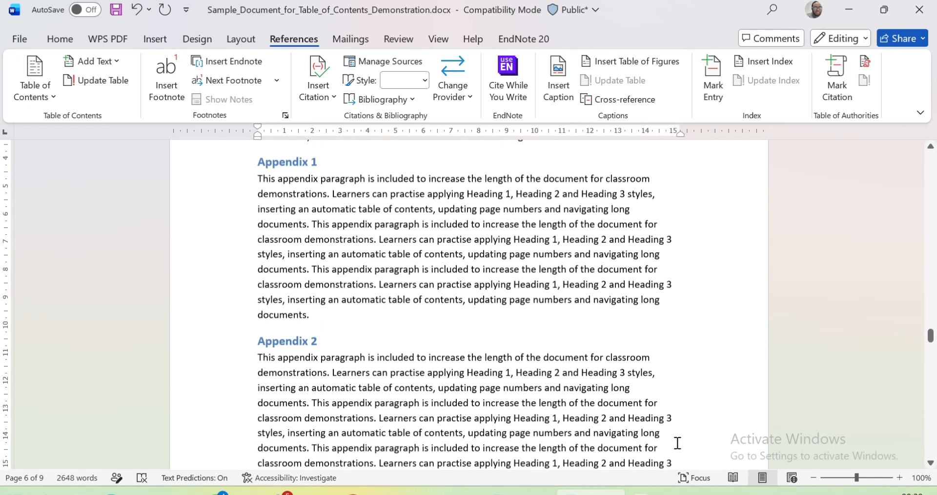
{"action": "left_click_drag", "start_coordinate": [676, 295], "coordinate": [232, 165]}
{"action": "key", "text": "Delete"}
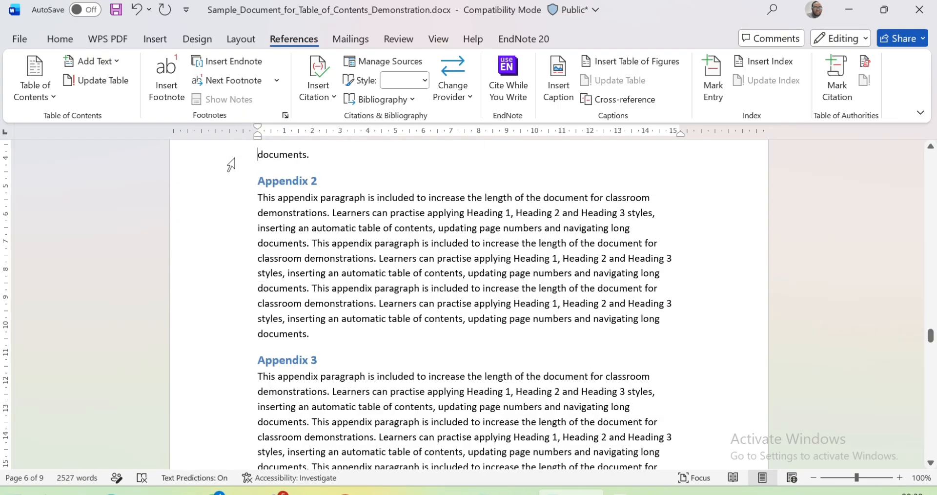
Update the table of contents on the first page and check its page numbers and appendix entries
{"action": "scroll", "coordinate": [231, 165], "scroll_direction": "up", "scroll_amount": 20}
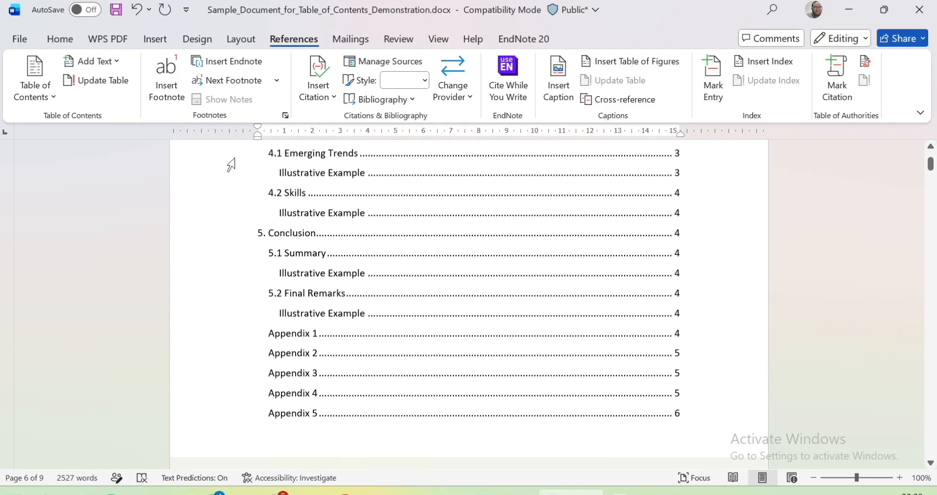
{"action": "scroll", "coordinate": [231, 164], "scroll_direction": "up", "scroll_amount": 5}
{"action": "left_click", "coordinate": [364, 371]}
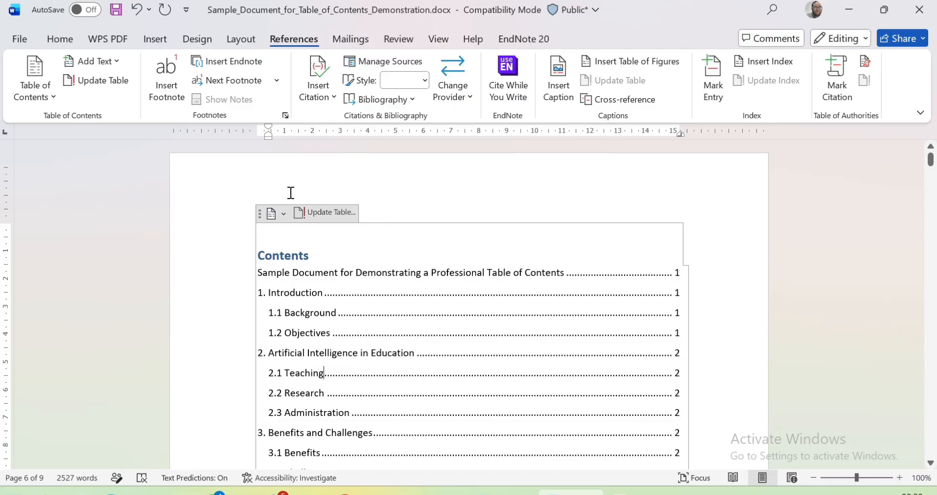
{"action": "left_click", "coordinate": [316, 214]}
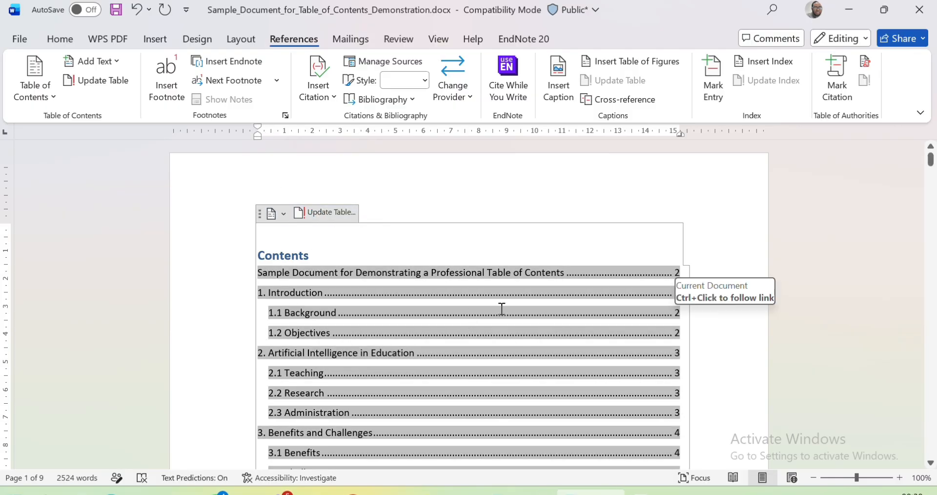
{"action": "scroll", "coordinate": [502, 310], "scroll_direction": "down", "scroll_amount": 10}
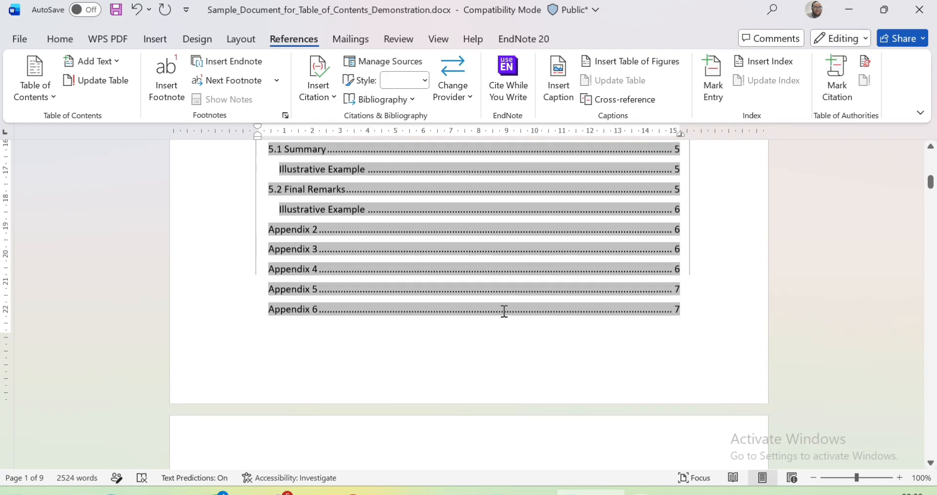
{"action": "scroll", "coordinate": [504, 311], "scroll_direction": "up", "scroll_amount": 2}
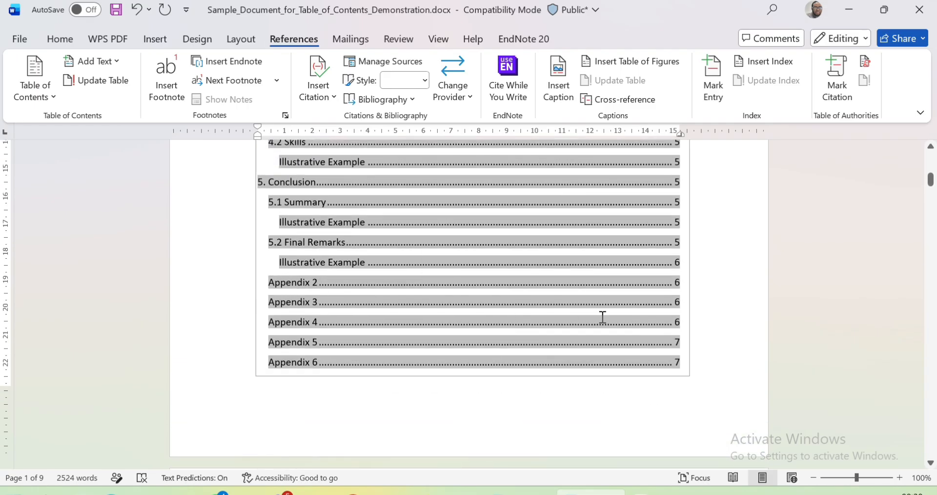
Undo the table of contents update and the deletion of the Appendix 1 text
{"action": "left_click", "coordinate": [735, 389]}
{"action": "key", "text": "ctrl+z"}
{"action": "key", "text": "ctrl+z"}
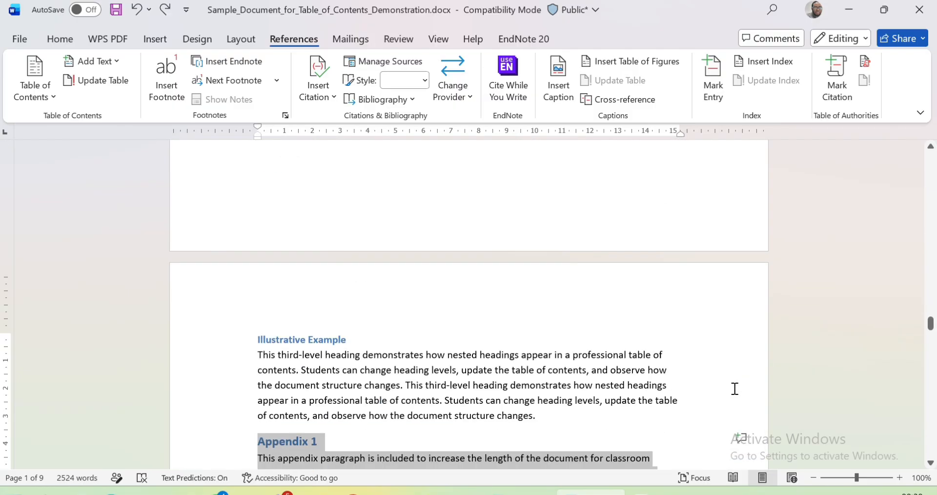
Check the Appendix 1 section and look back through the table of contents up to its Contents heading
{"action": "left_click", "coordinate": [455, 441]}
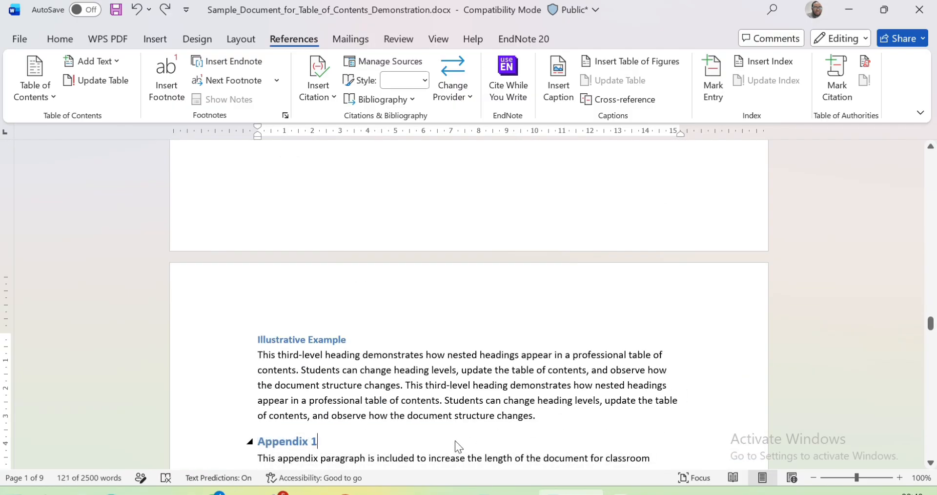
{"action": "scroll", "coordinate": [456, 441], "scroll_direction": "down", "scroll_amount": 5}
{"action": "scroll", "coordinate": [456, 442], "scroll_direction": "down", "scroll_amount": 3}
{"action": "scroll", "coordinate": [456, 441], "scroll_direction": "up", "scroll_amount": 15}
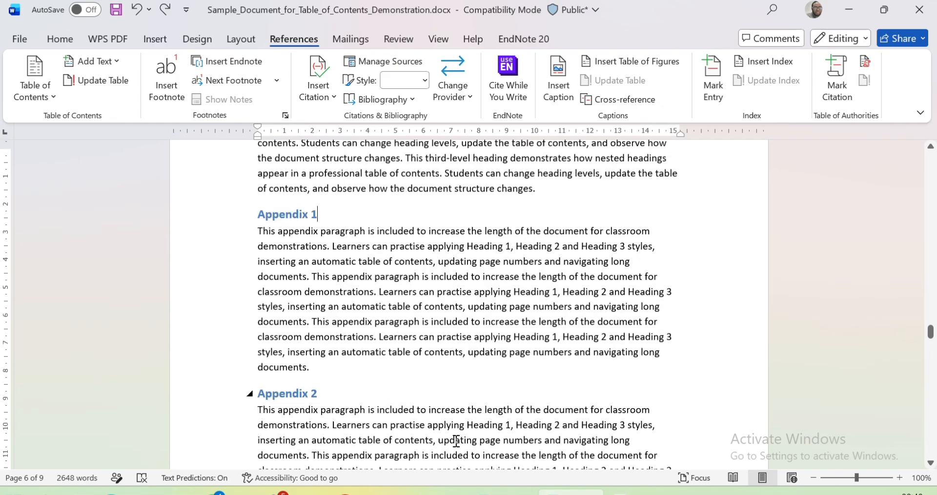
{"action": "scroll", "coordinate": [455, 441], "scroll_direction": "up", "scroll_amount": 20}
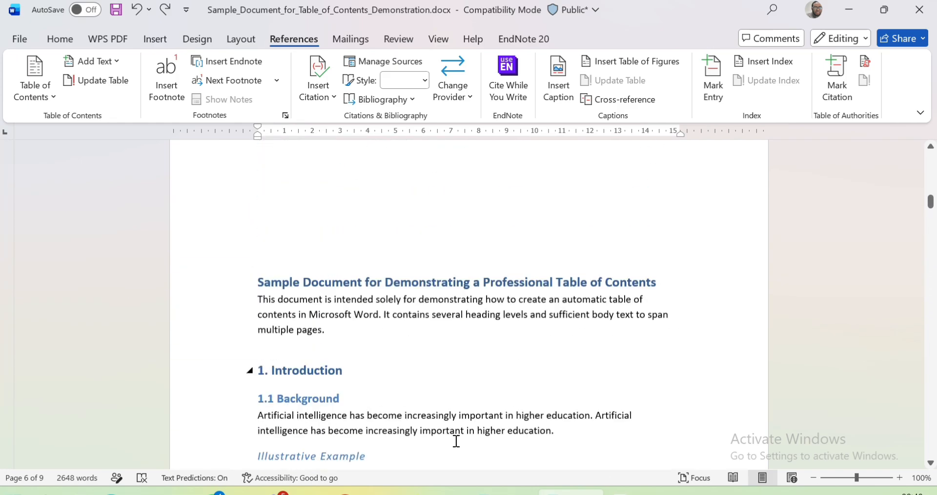
{"action": "scroll", "coordinate": [456, 441], "scroll_direction": "up", "scroll_amount": 8}
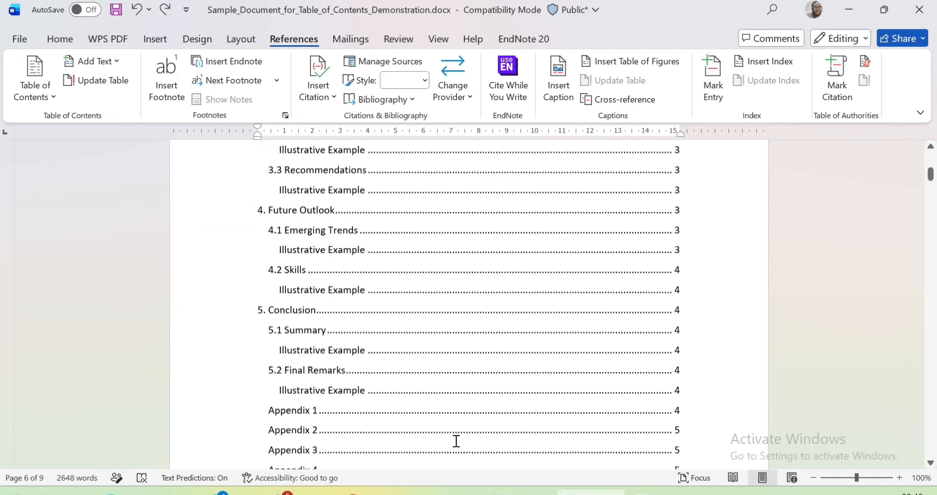
{"action": "scroll", "coordinate": [457, 441], "scroll_direction": "up", "scroll_amount": 3}
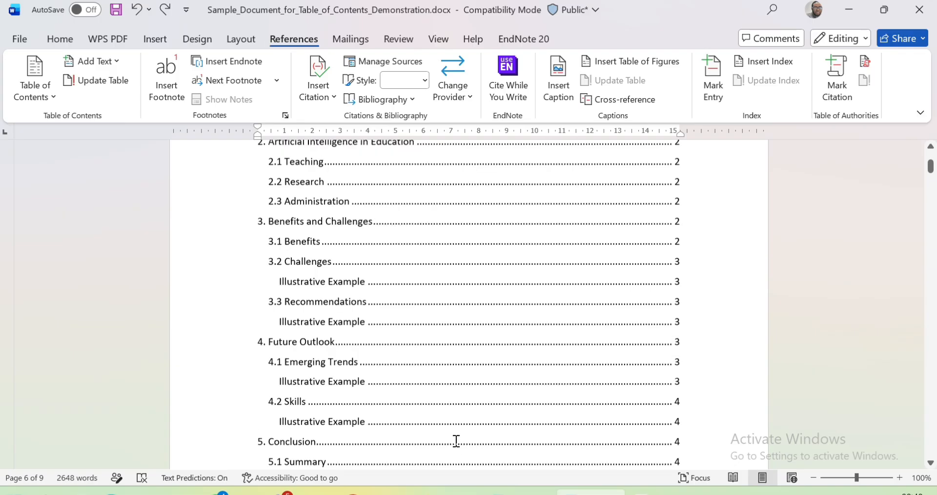
{"action": "scroll", "coordinate": [456, 440], "scroll_direction": "up", "scroll_amount": 2}
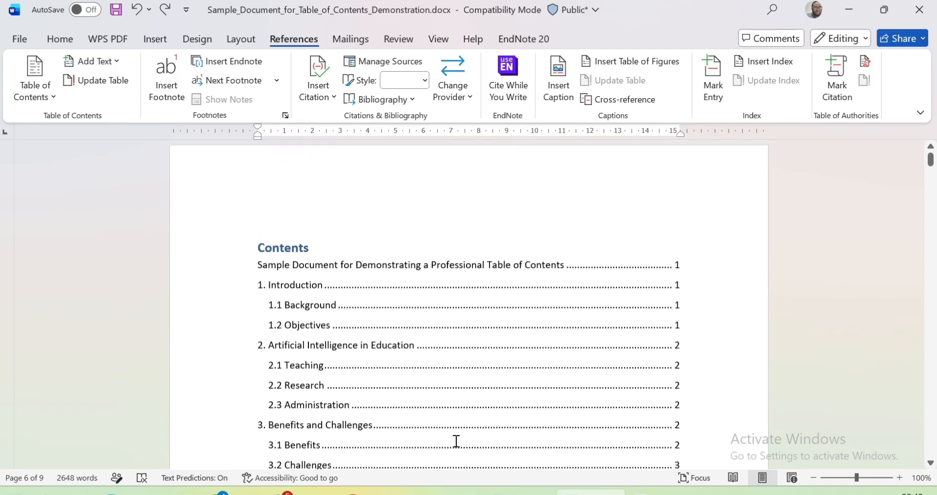